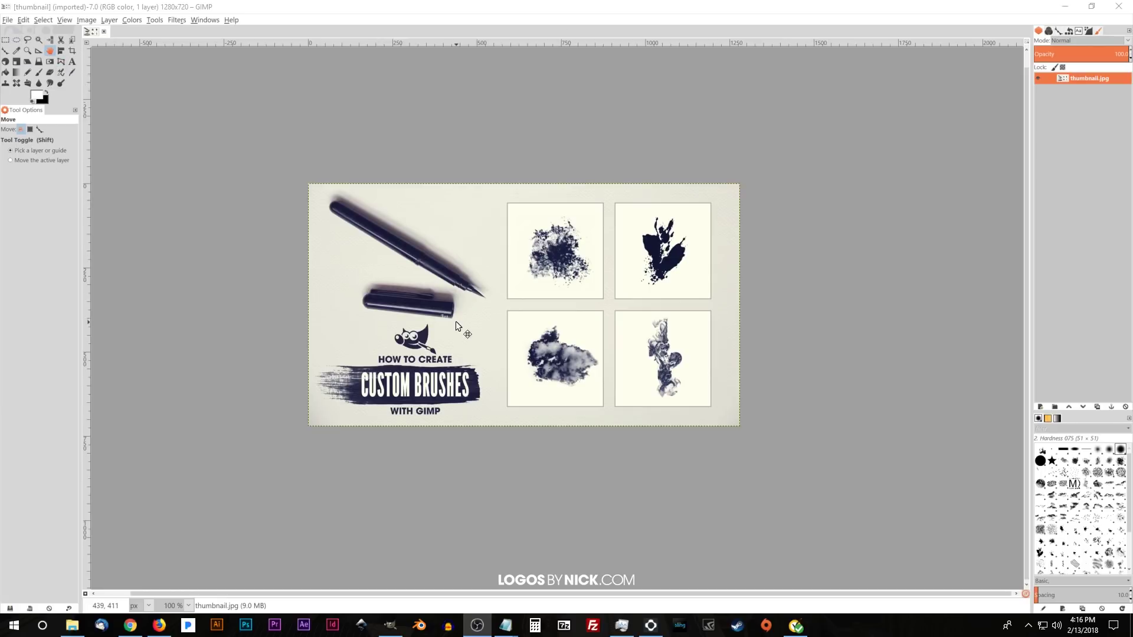
Open File Explorer showing the Tutorials folder that contains flames.jpg
left_click(72, 626)
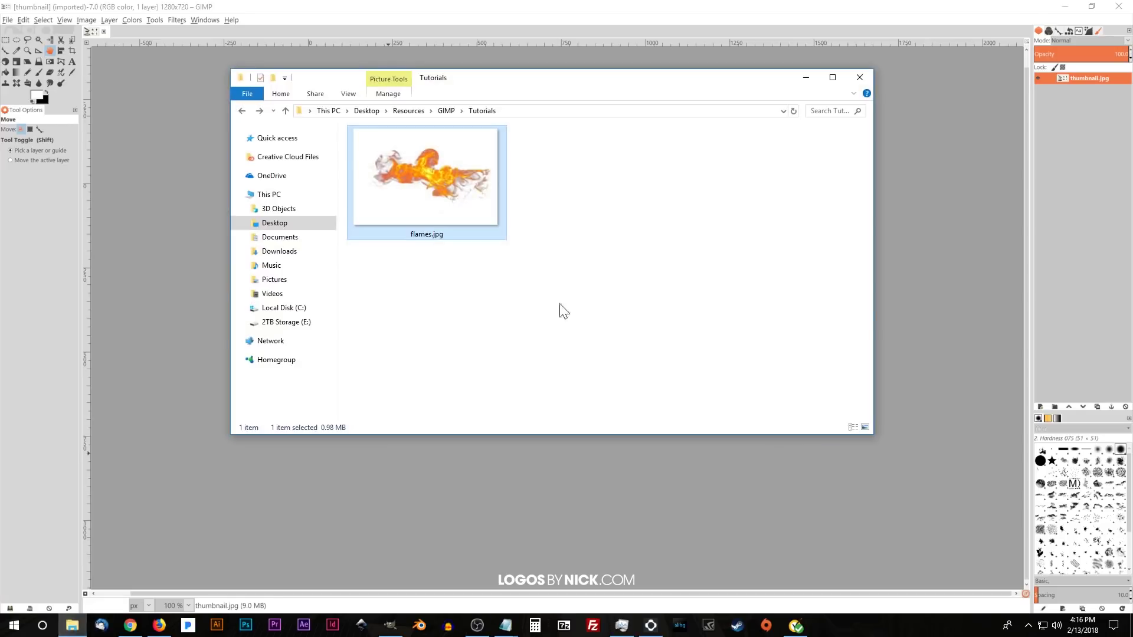
Open flames.jpg with GNU Image Manipulation Program and bring the new 2500x1667 image forward
right_click(436, 175)
mouse_move(529, 335)
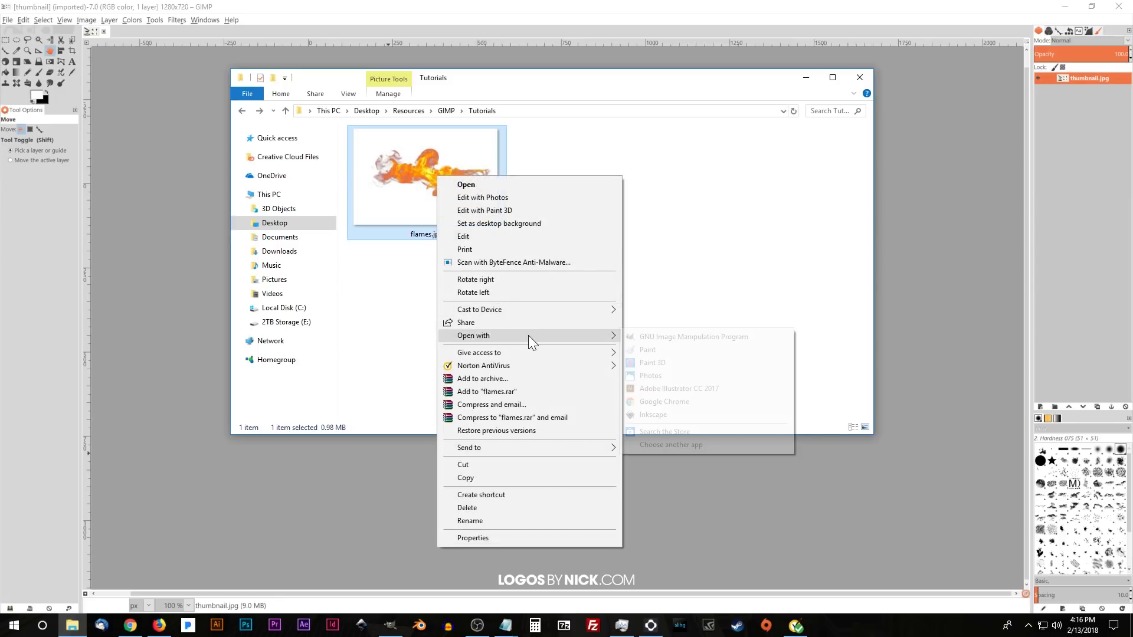
left_click(639, 339)
left_click(511, 12)
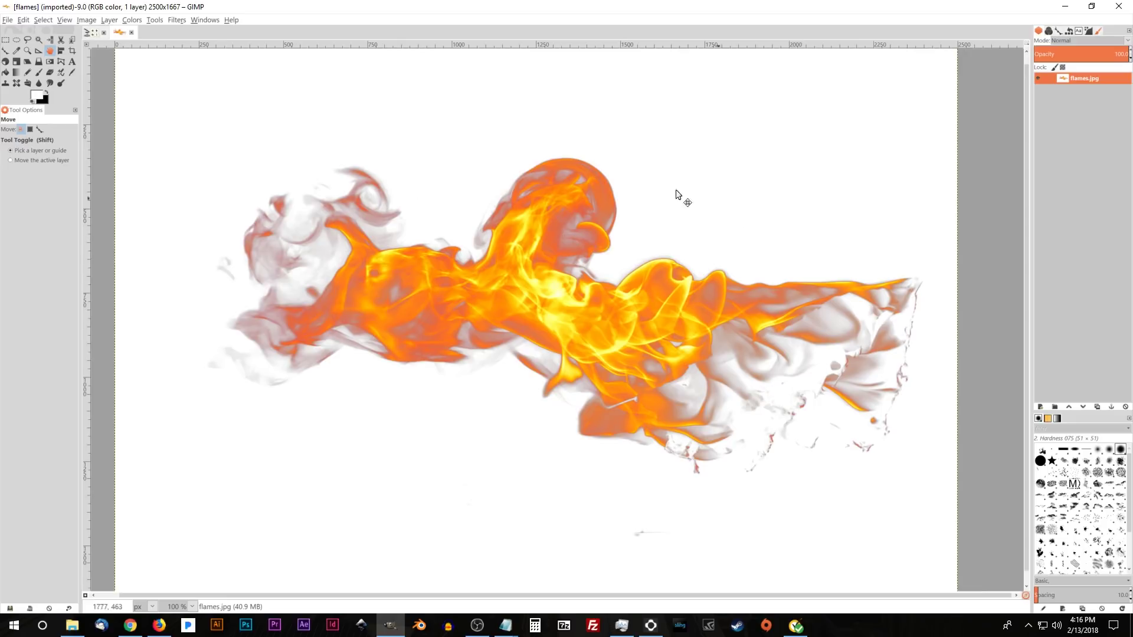
Fit the flames image in the window and add an alpha channel to its layer
key("shift+p")
key("minus")
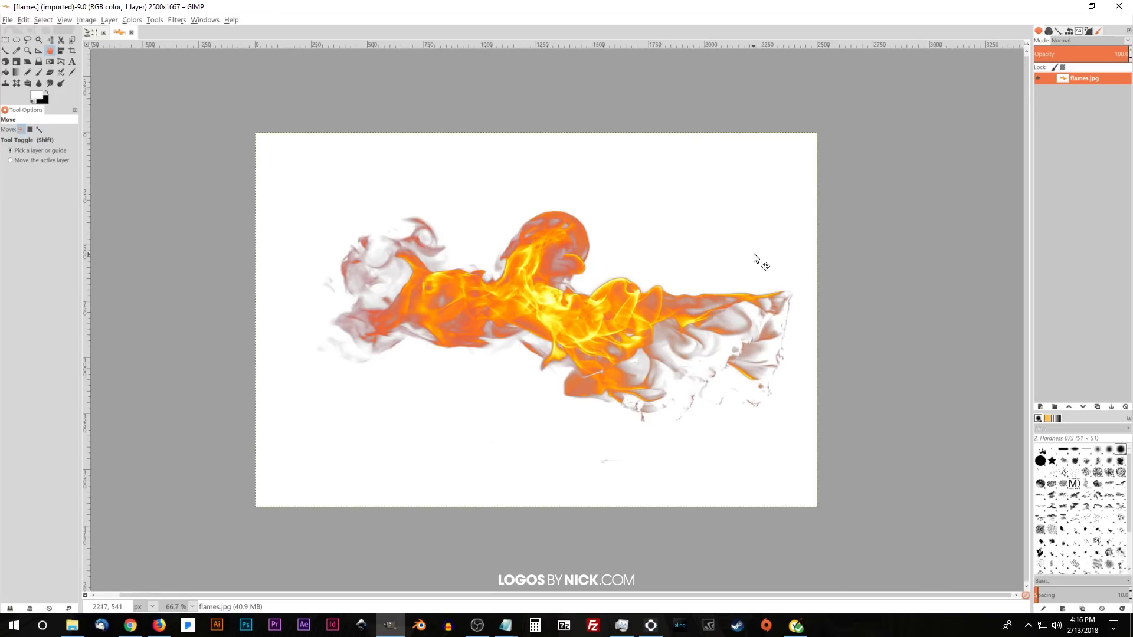
right_click(1091, 79)
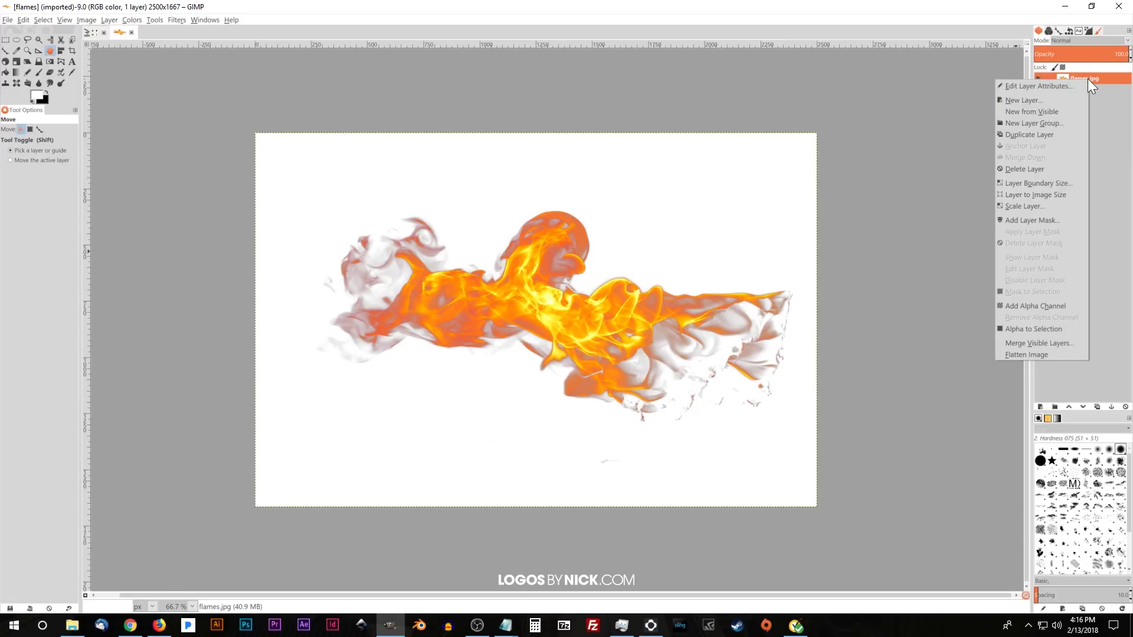
left_click(1021, 306)
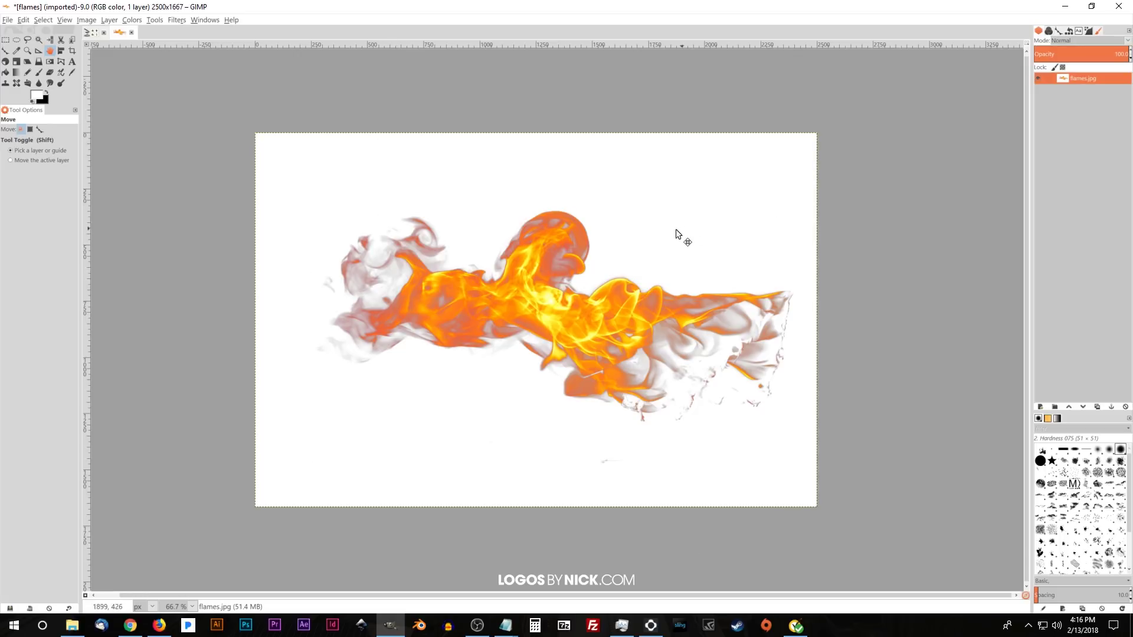
Convert the flames image to Grayscale mode via Image > Mode
left_click_drag(739, 236, 730, 233)
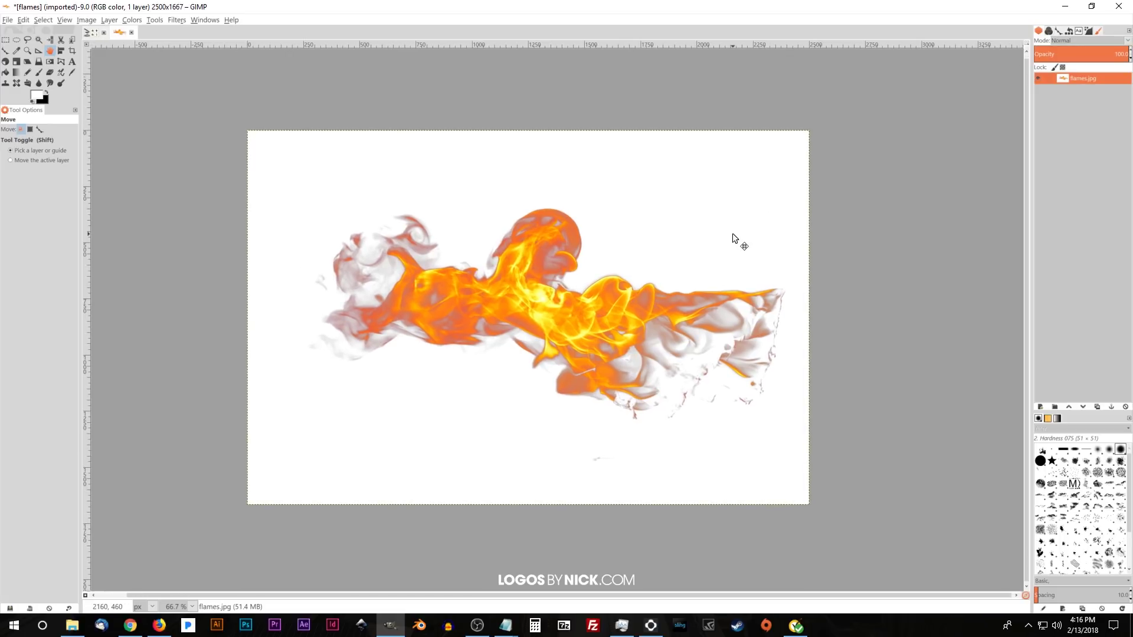
left_click(89, 19)
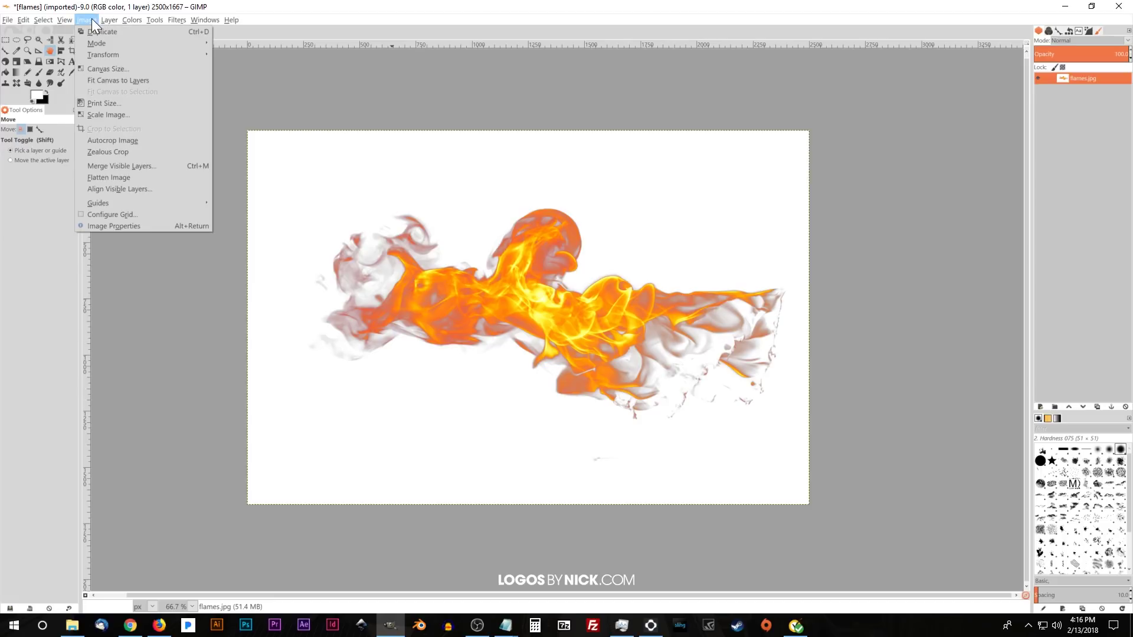
mouse_move(91, 45)
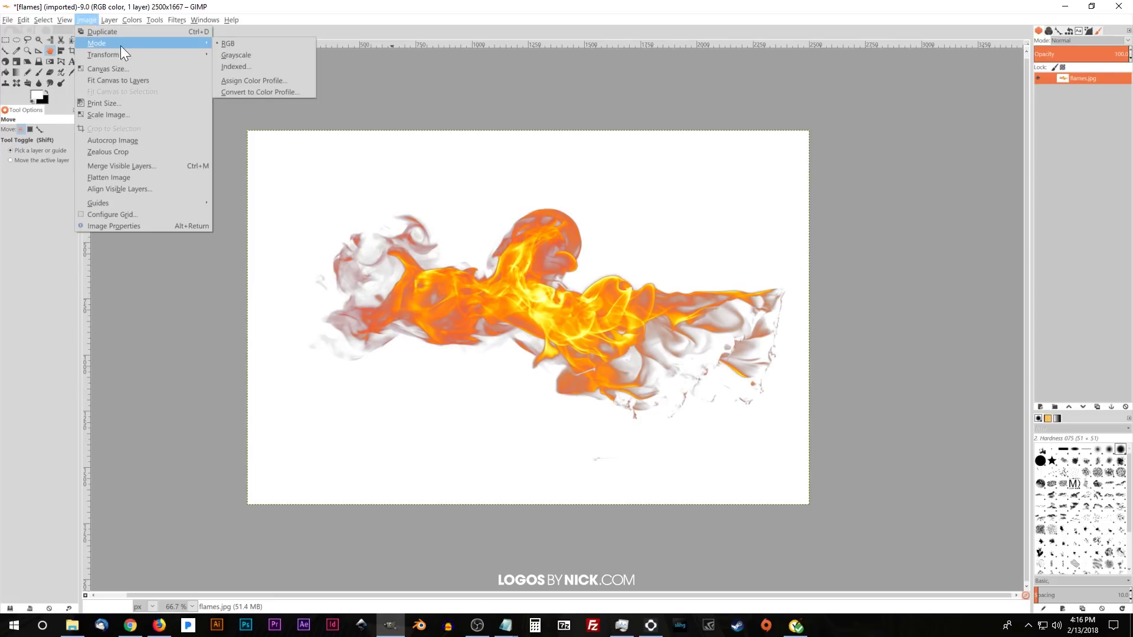
left_click(246, 54)
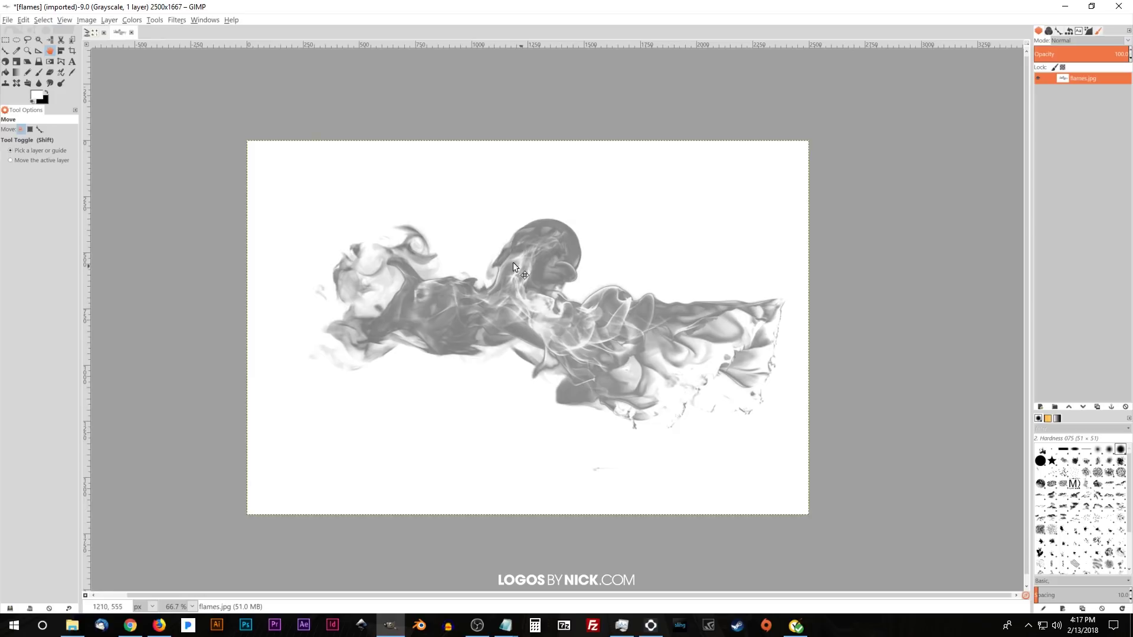
Apply Curves with the black point raised and white point lowered for high contrast
left_click(131, 20)
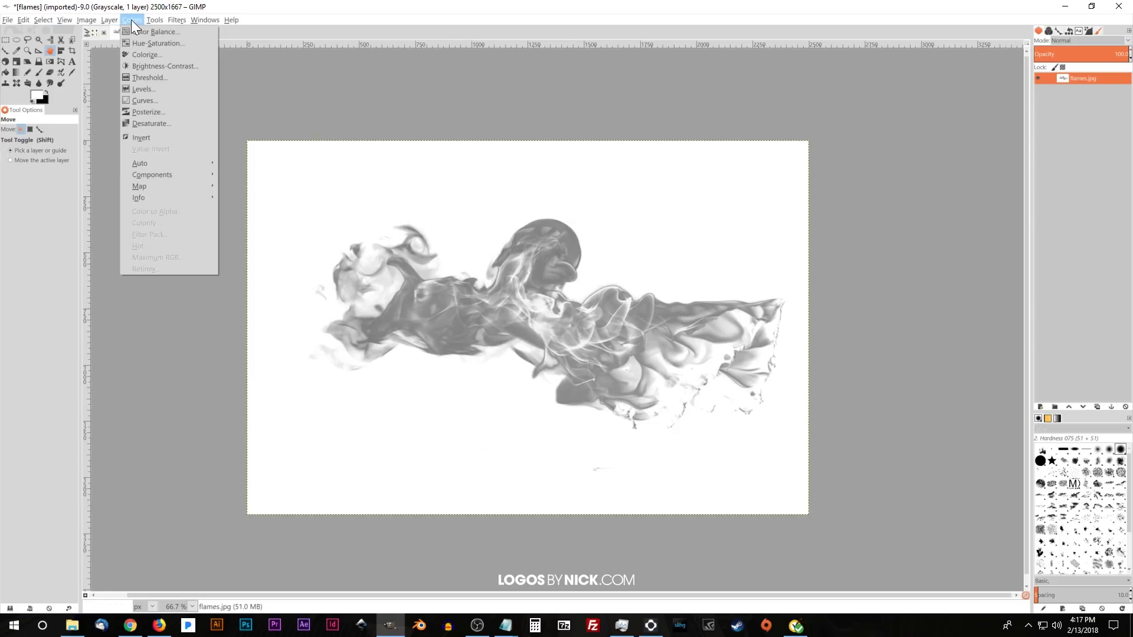
left_click(136, 100)
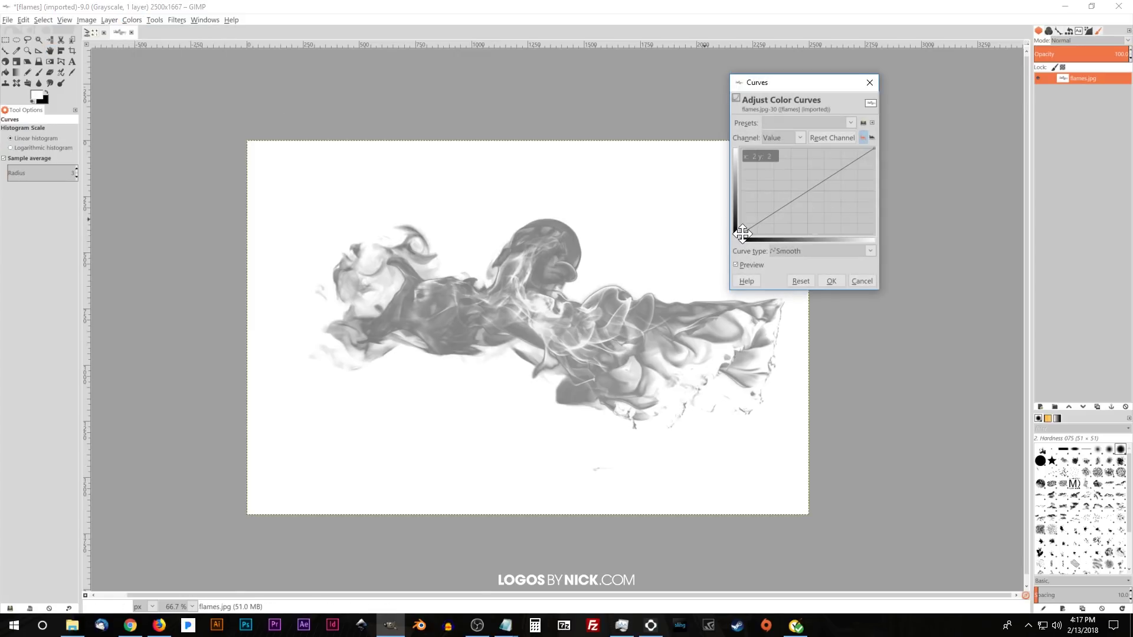
left_click_drag(742, 233, 819, 255)
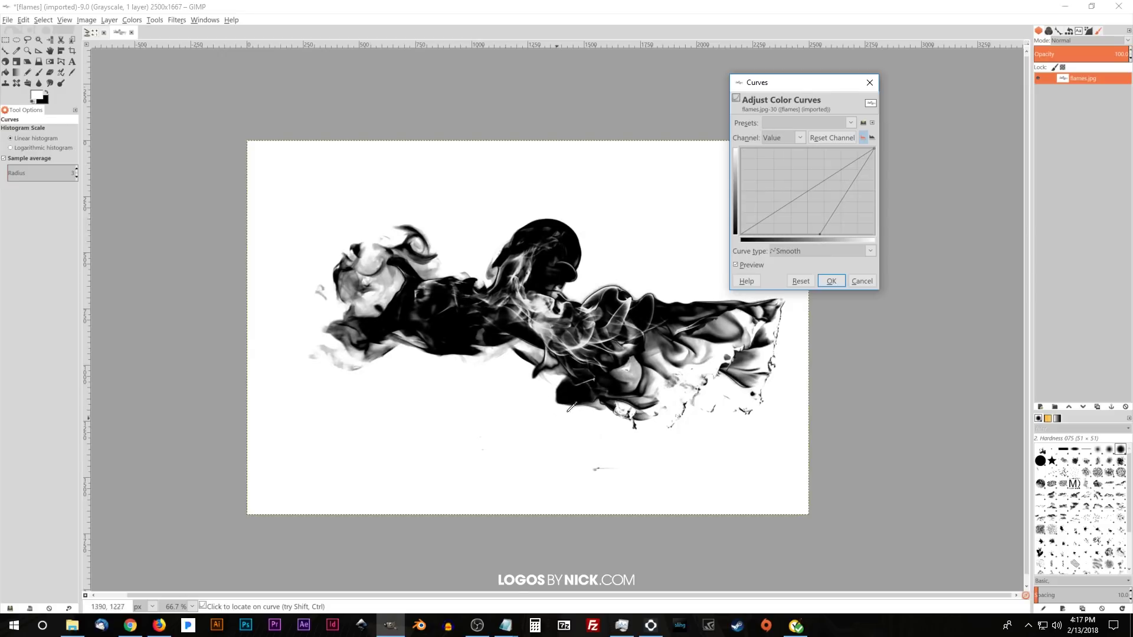
left_click_drag(582, 403, 571, 408)
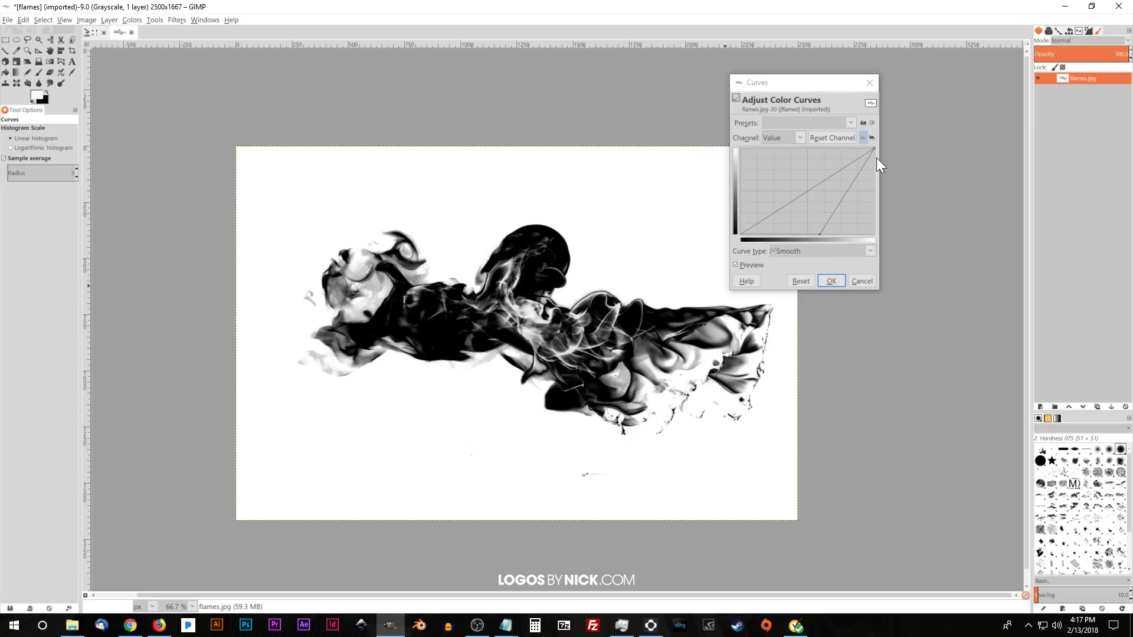
left_click_drag(874, 150, 841, 136)
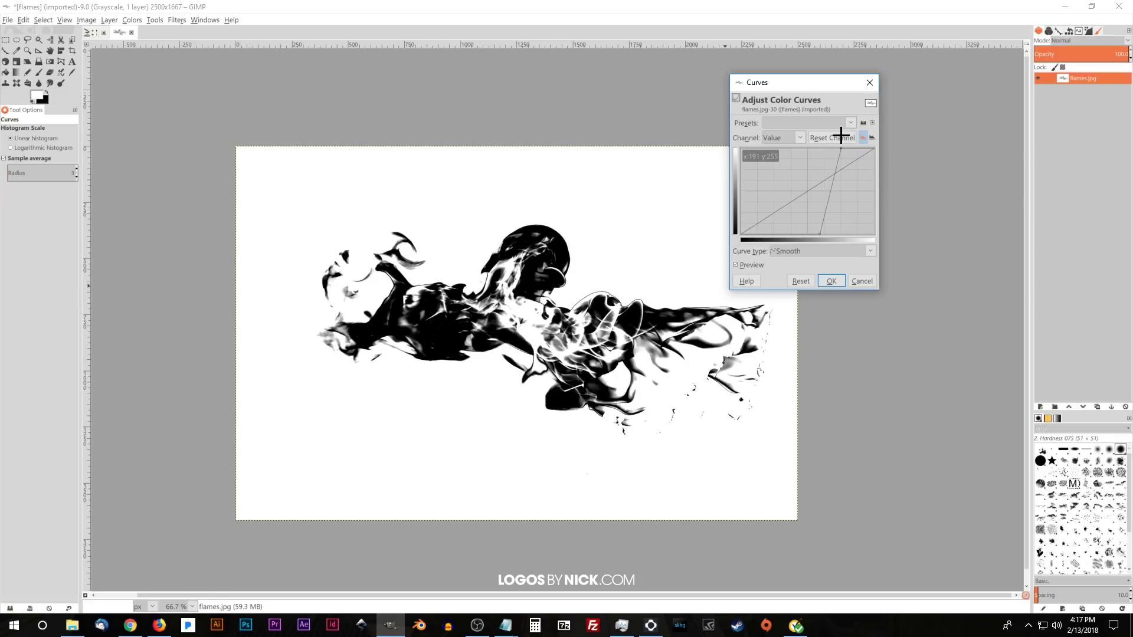
left_click(833, 279)
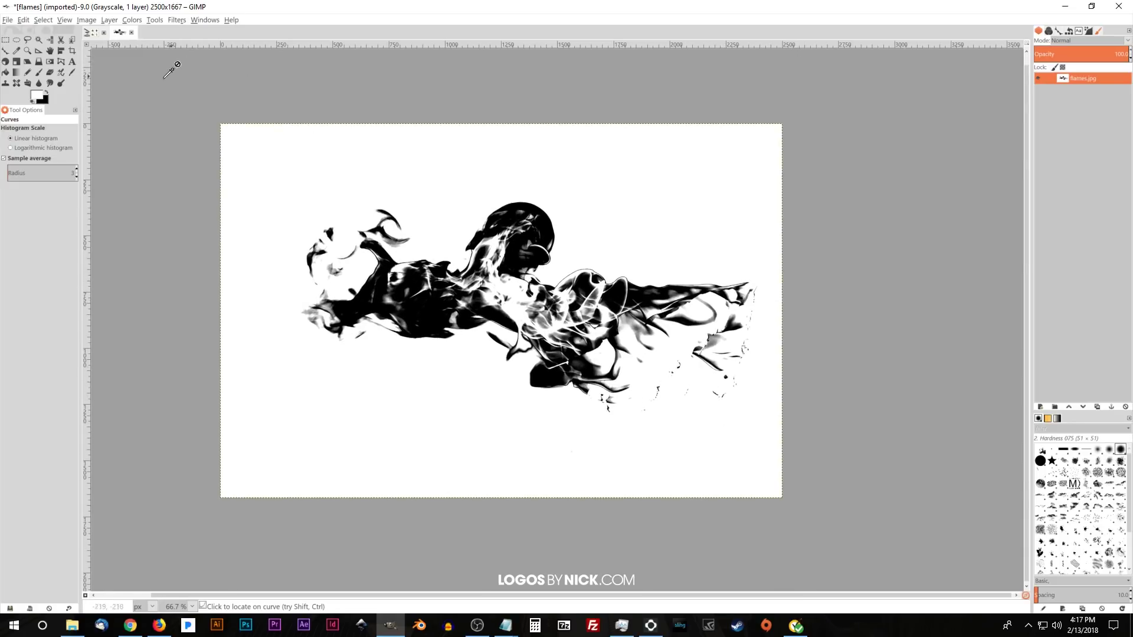
Set up the Paintbrush with white as foreground and size 271.56
left_click(38, 72)
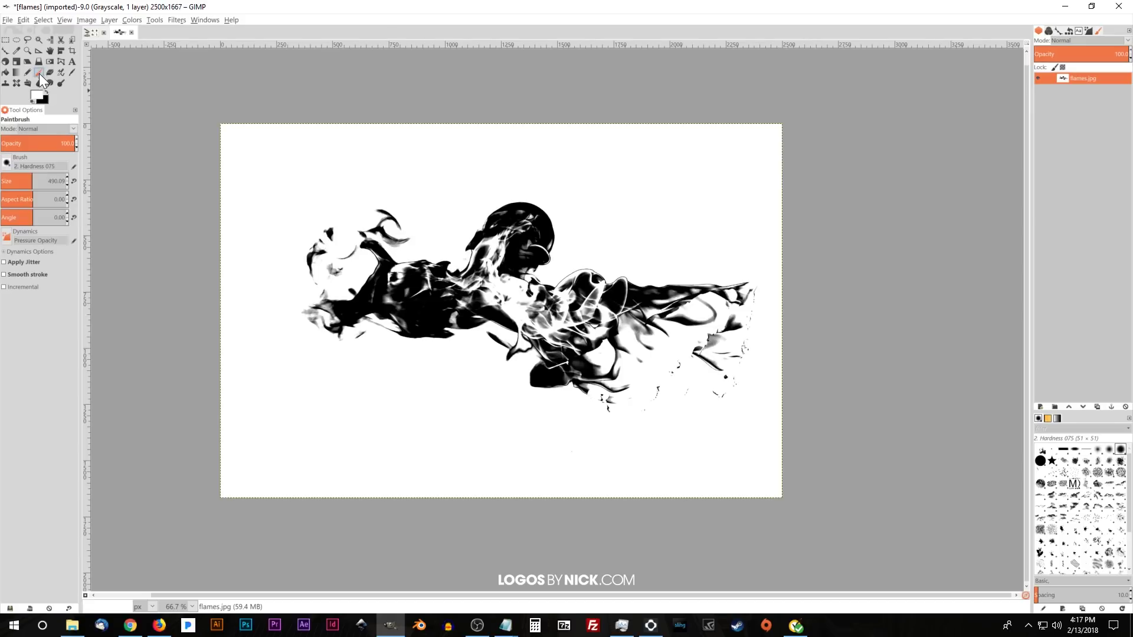
left_click(47, 92)
left_click(46, 93)
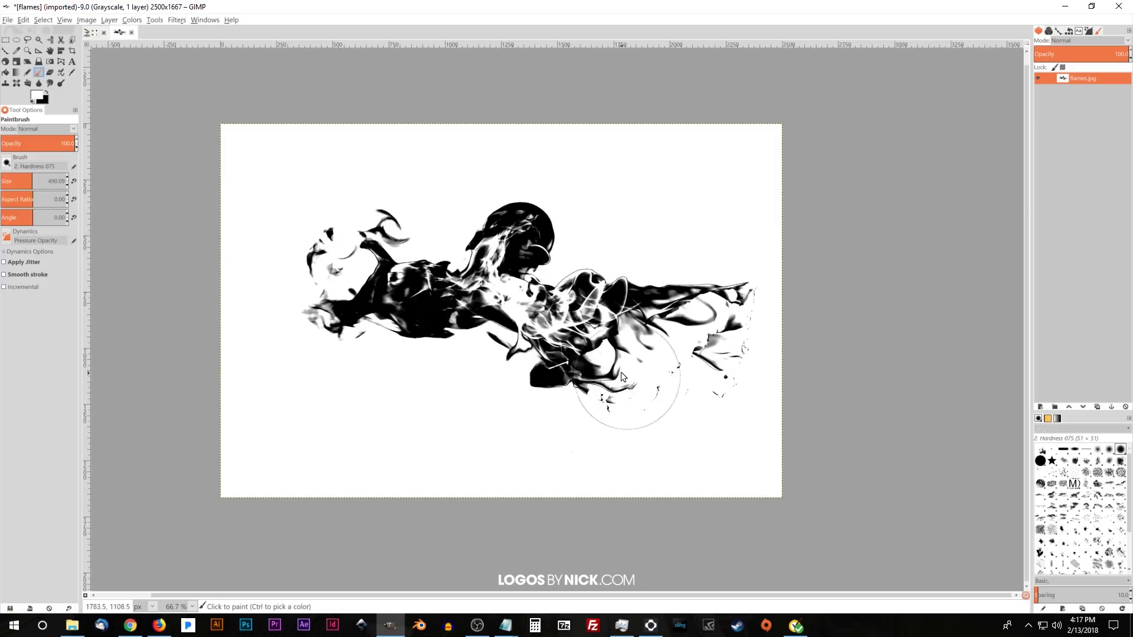
left_click_drag(17, 181, 18, 181)
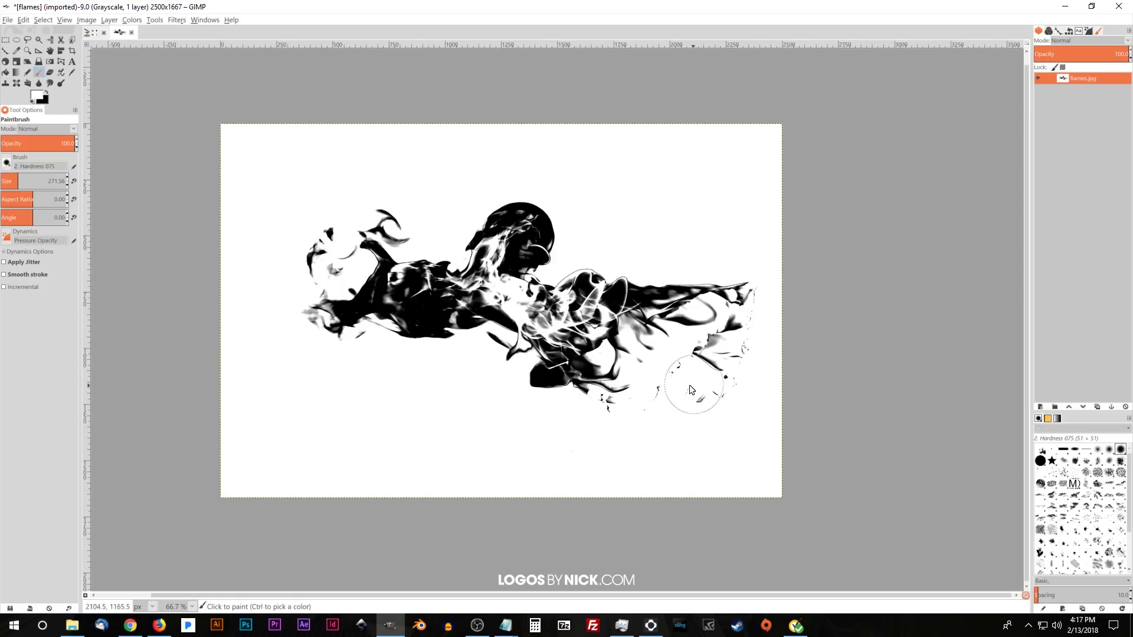
Paint white over the stray specks below, at the lower right, and at the flame tail
mouse_move(660, 405)
left_mouse_down()
mouse_move(602, 417)
mouse_move(627, 423)
left_mouse_up()
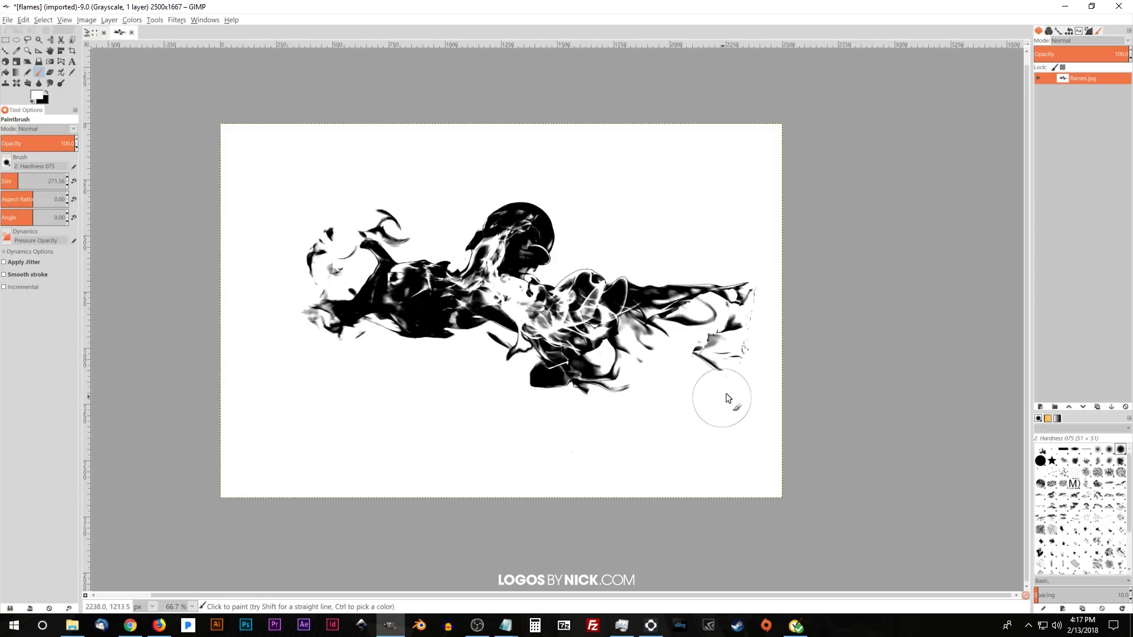
left_click_drag(727, 394, 729, 347)
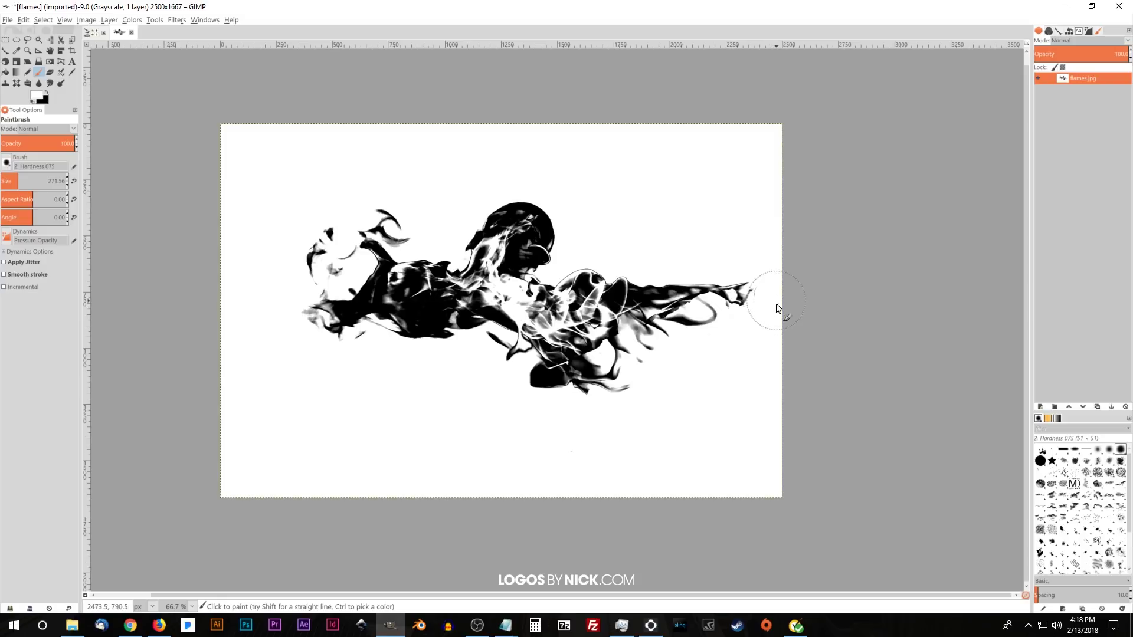
left_click_drag(776, 309, 782, 296)
left_click_drag(585, 422, 598, 425)
left_click_drag(783, 347, 785, 365)
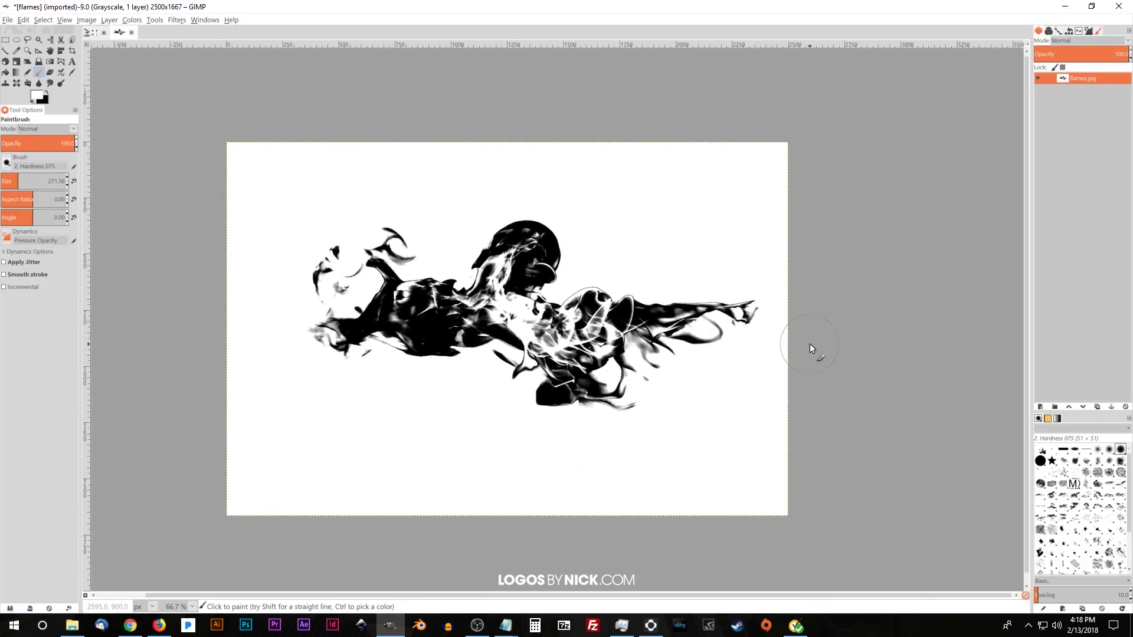
Copy the visible image, then add a new layer filled with the black background colour
left_click(30, 19)
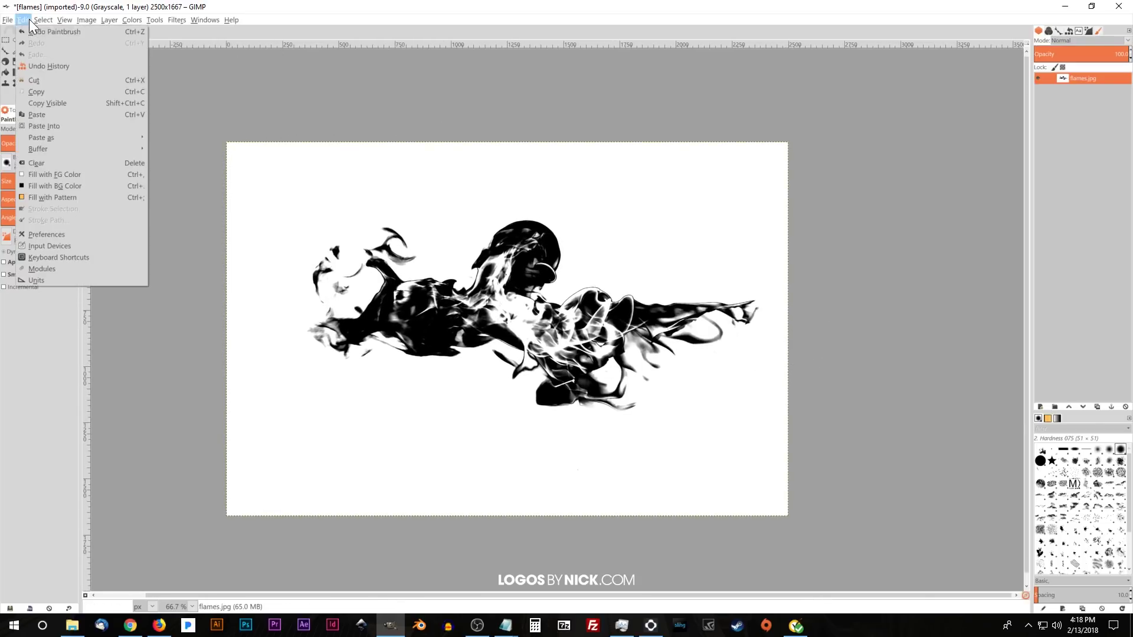
left_click(34, 102)
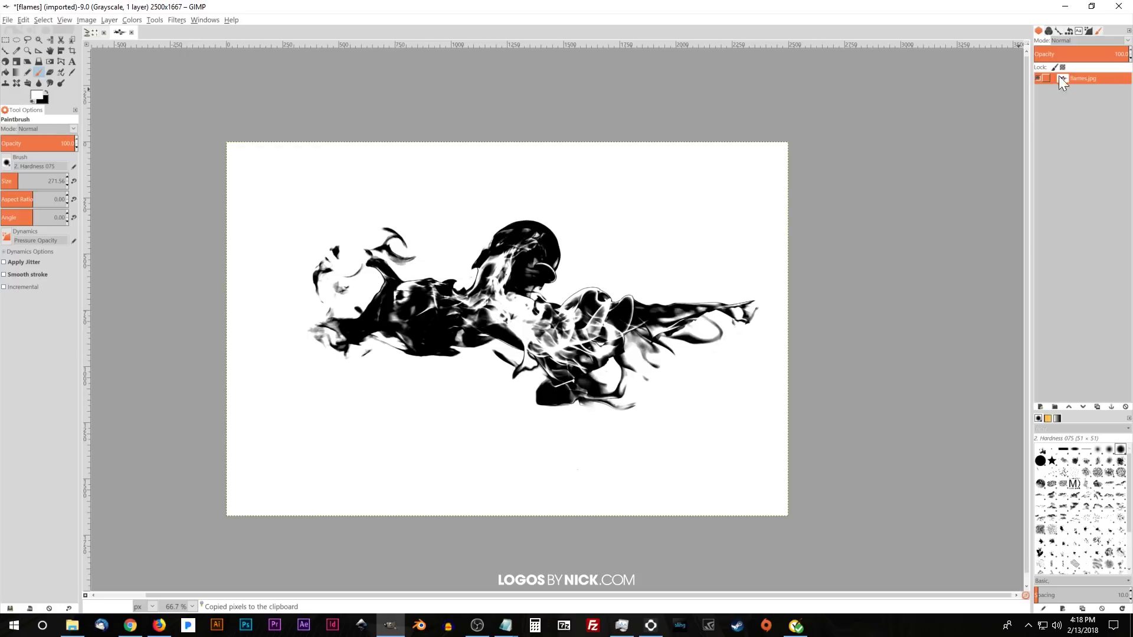
left_click(1041, 409)
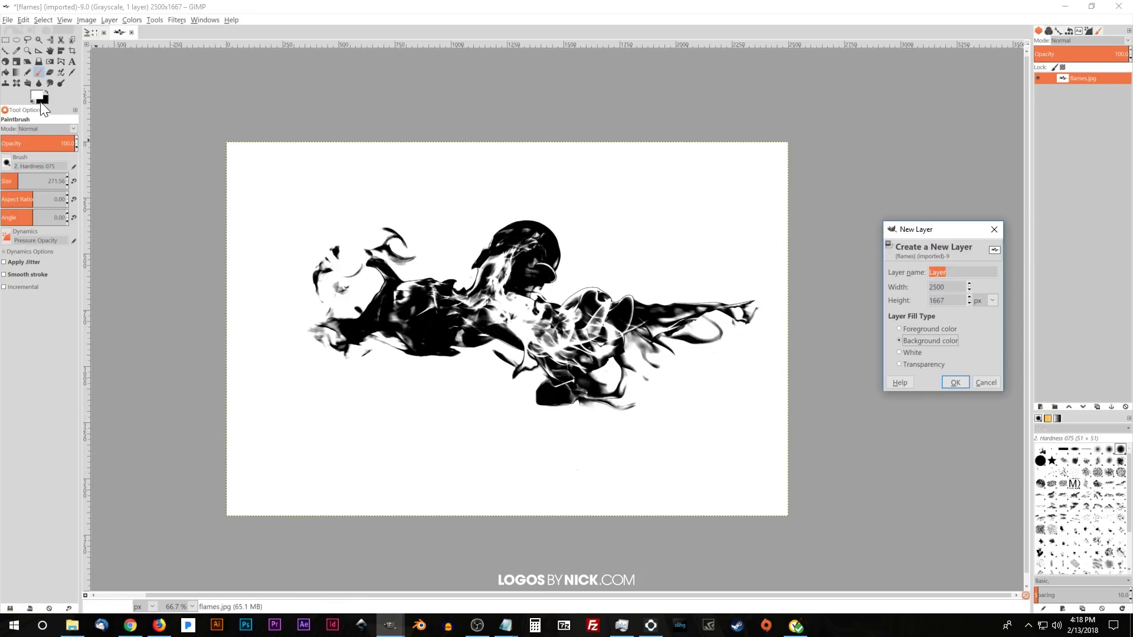
left_click(963, 383)
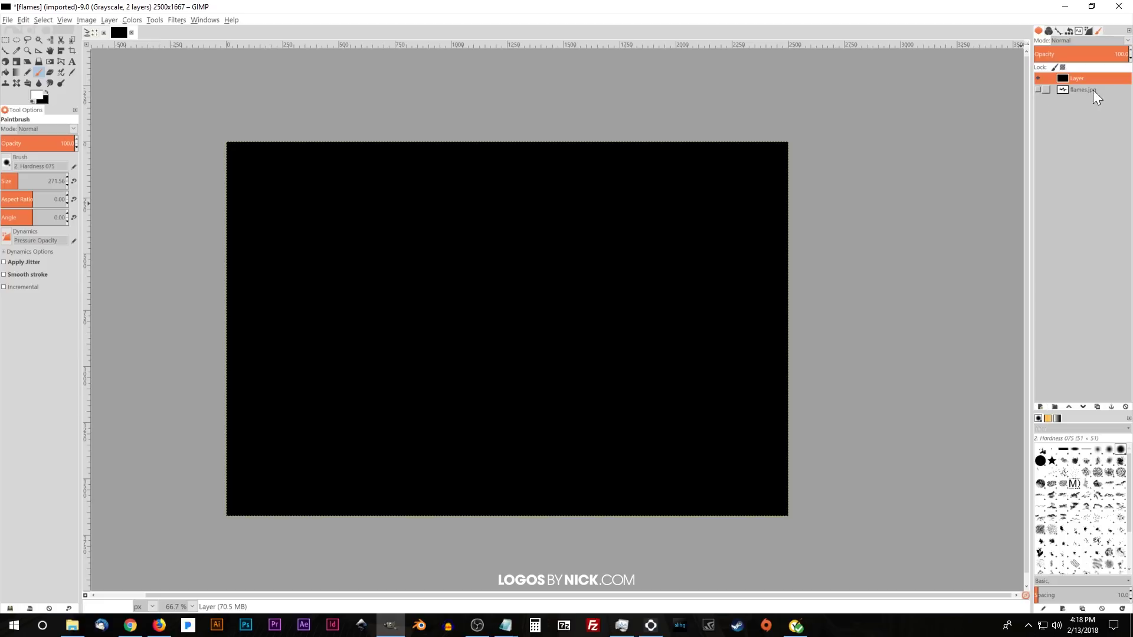
Add a black layer mask, paste the copied flames into it, invert and anchor them
right_click(1064, 77)
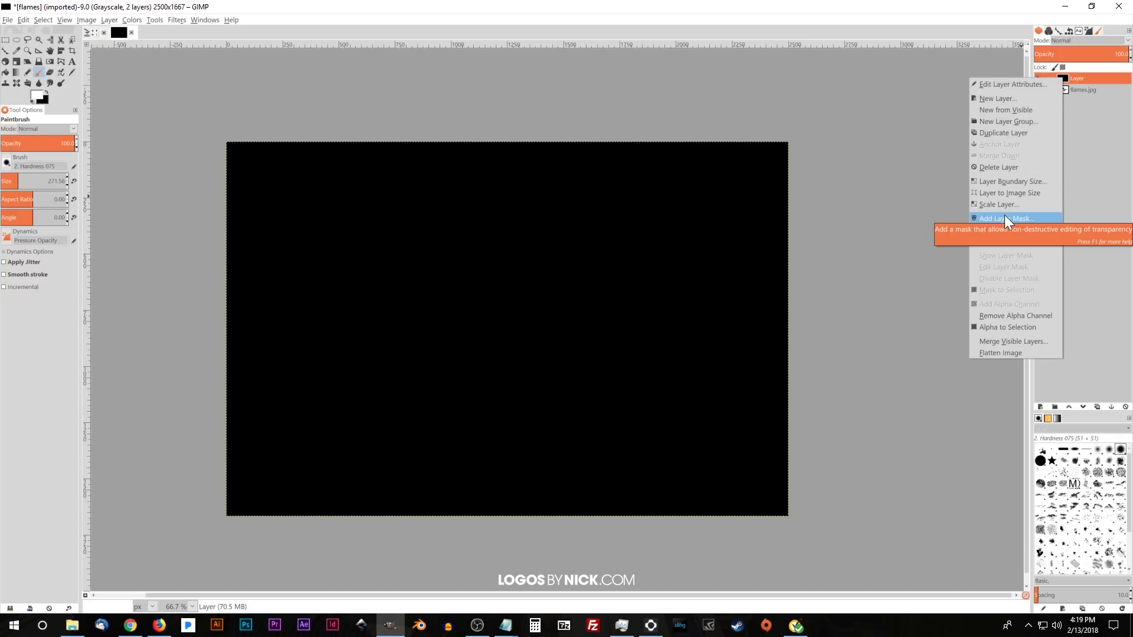
left_click(1004, 218)
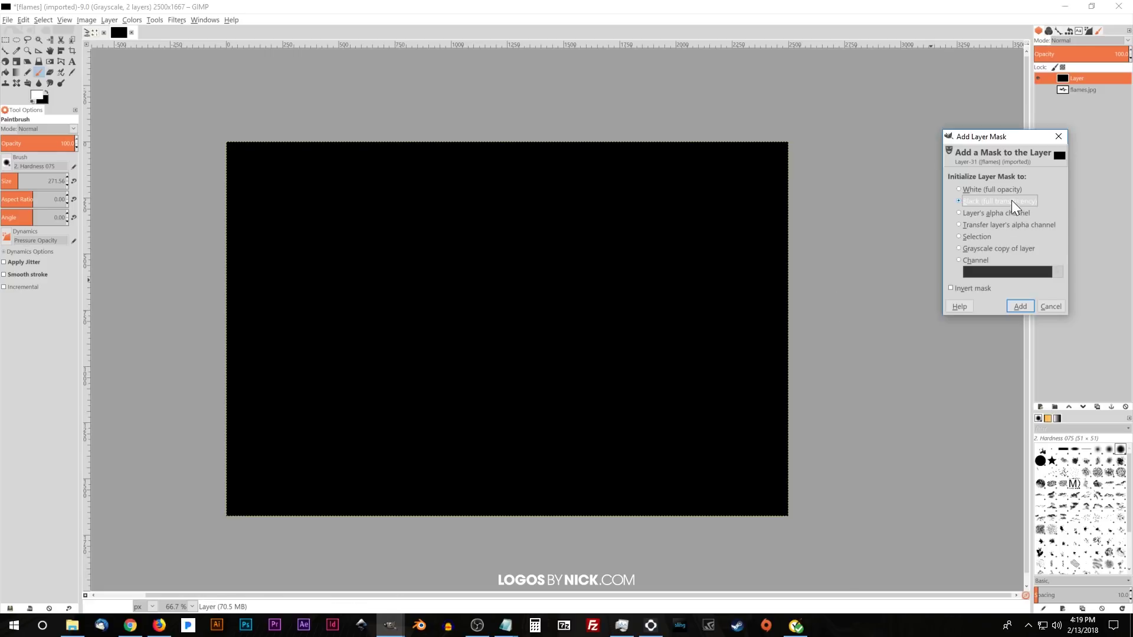
left_click(1025, 303)
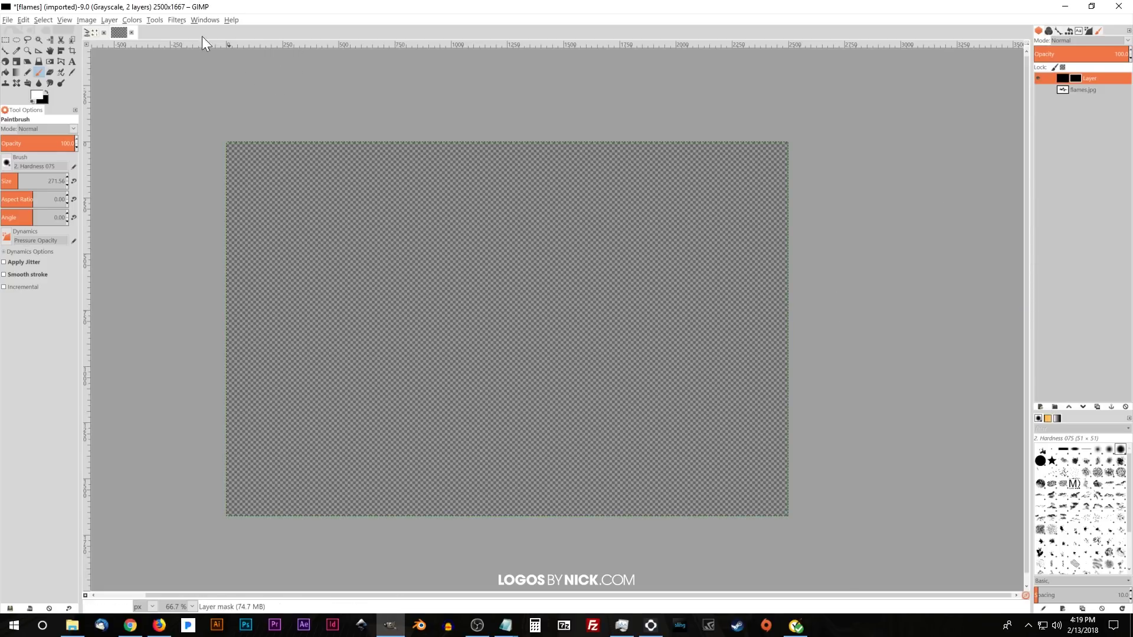
left_click(23, 20)
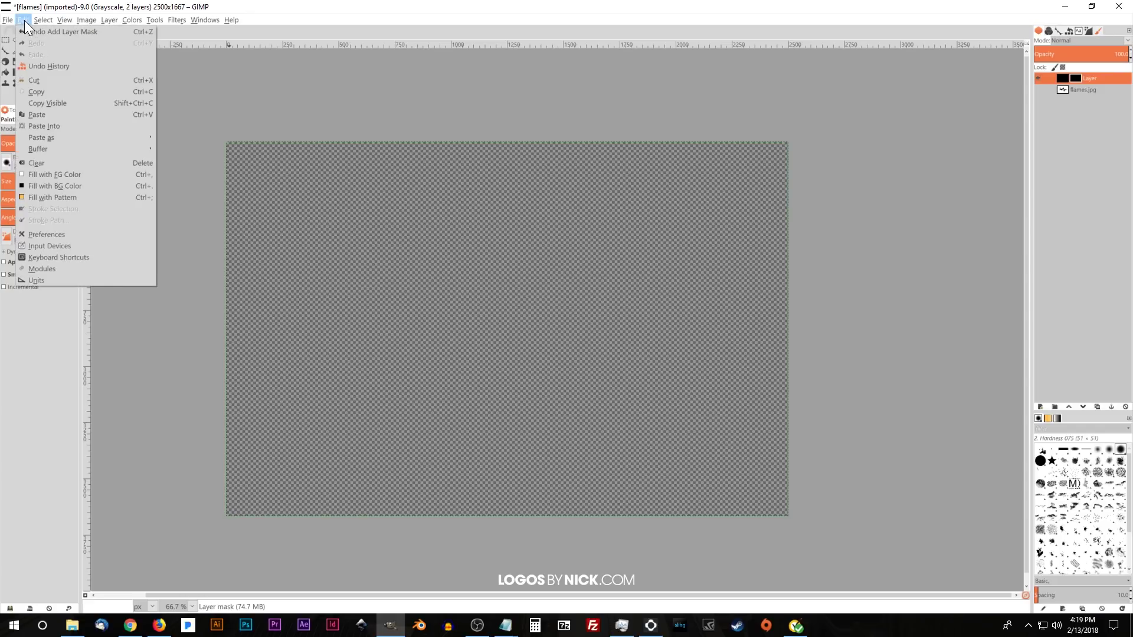
left_click(39, 108)
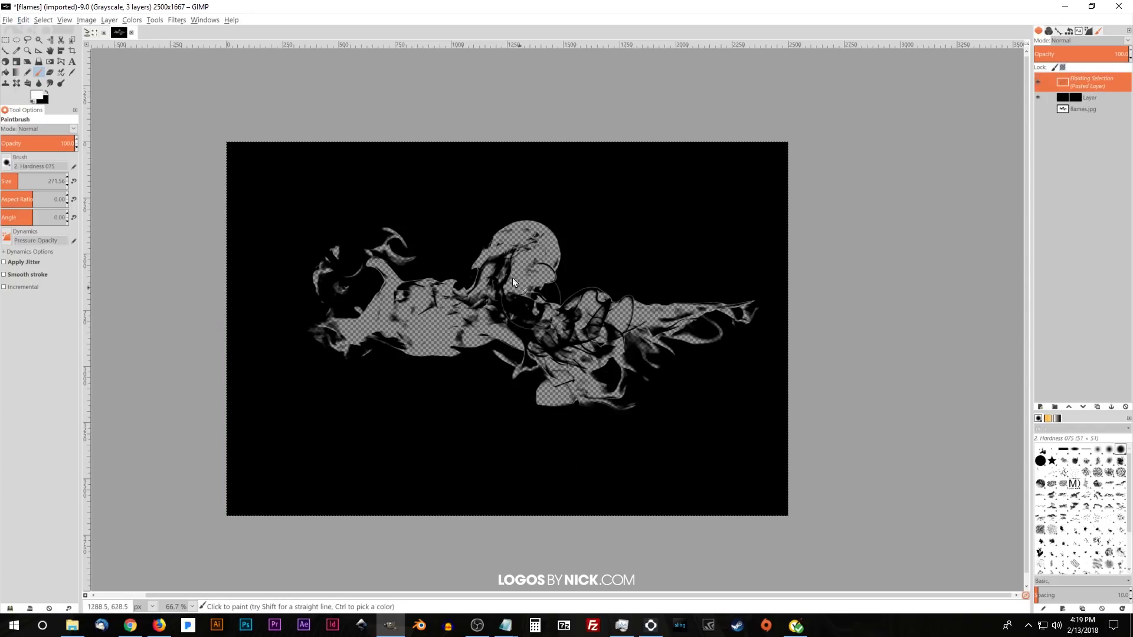
left_click(132, 20)
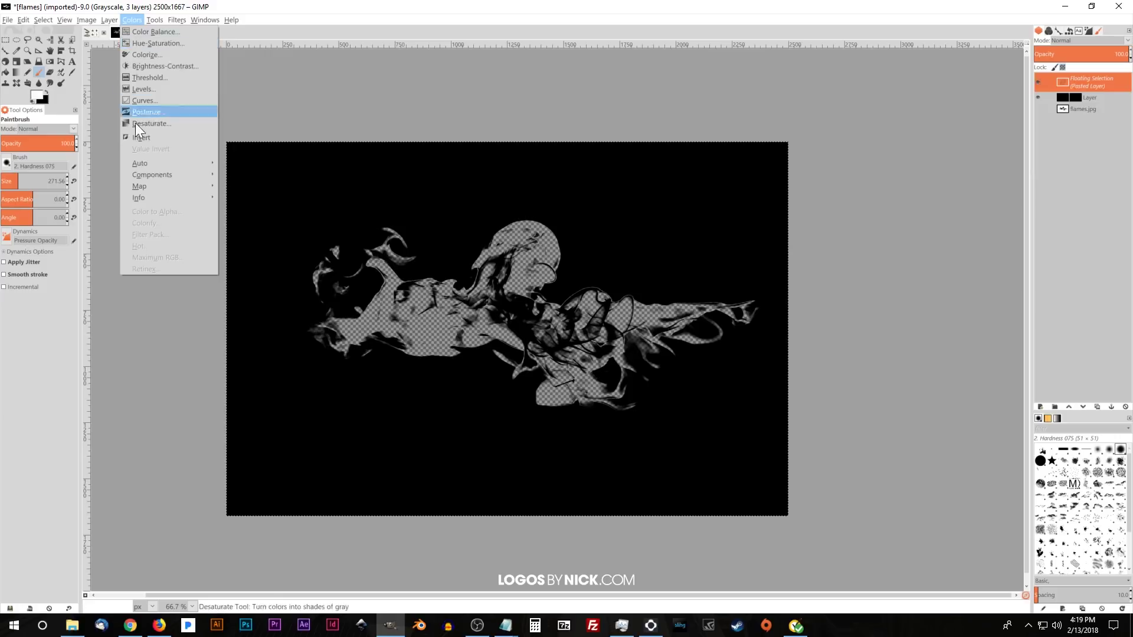
left_click(140, 138)
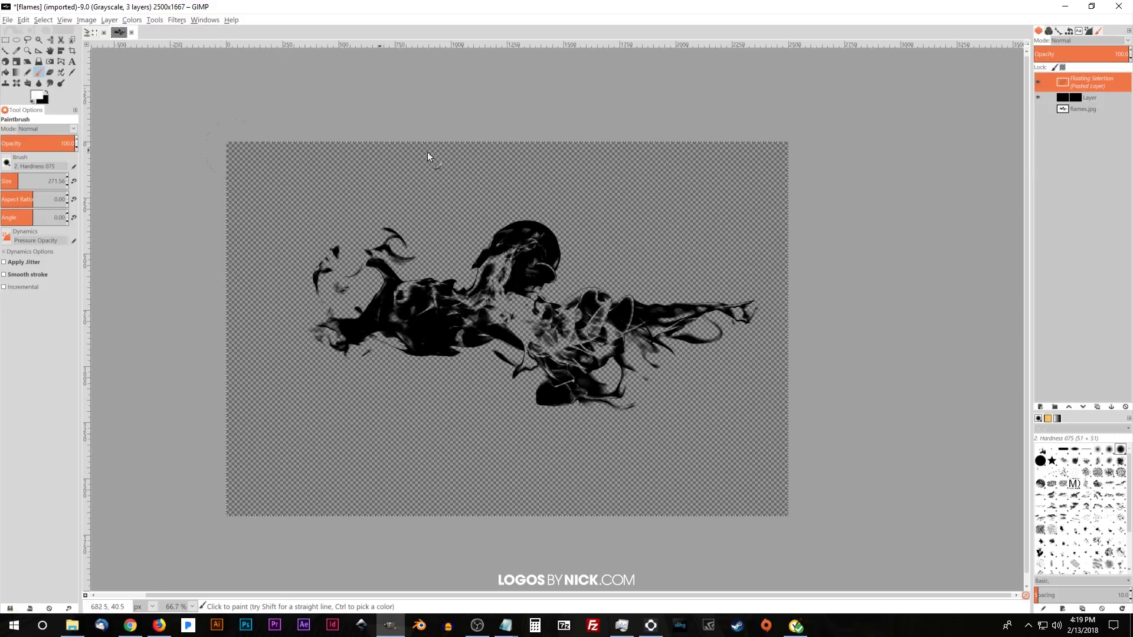
left_click(1112, 407)
Apply the layer mask and delete the original flames.jpg layer
right_click(1076, 79)
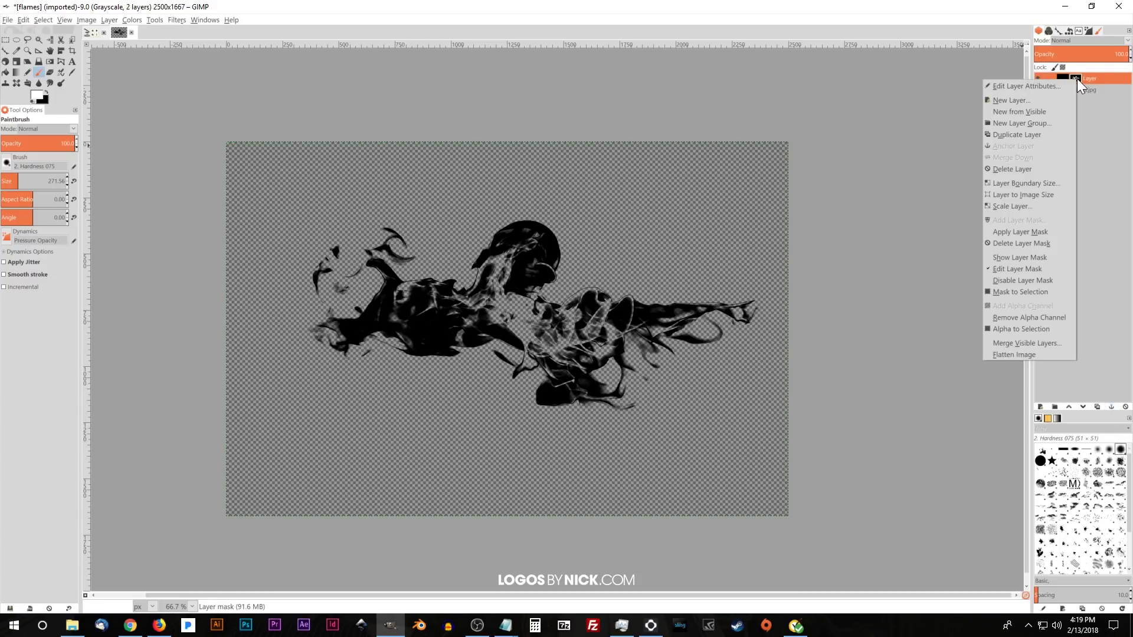
left_click(1022, 235)
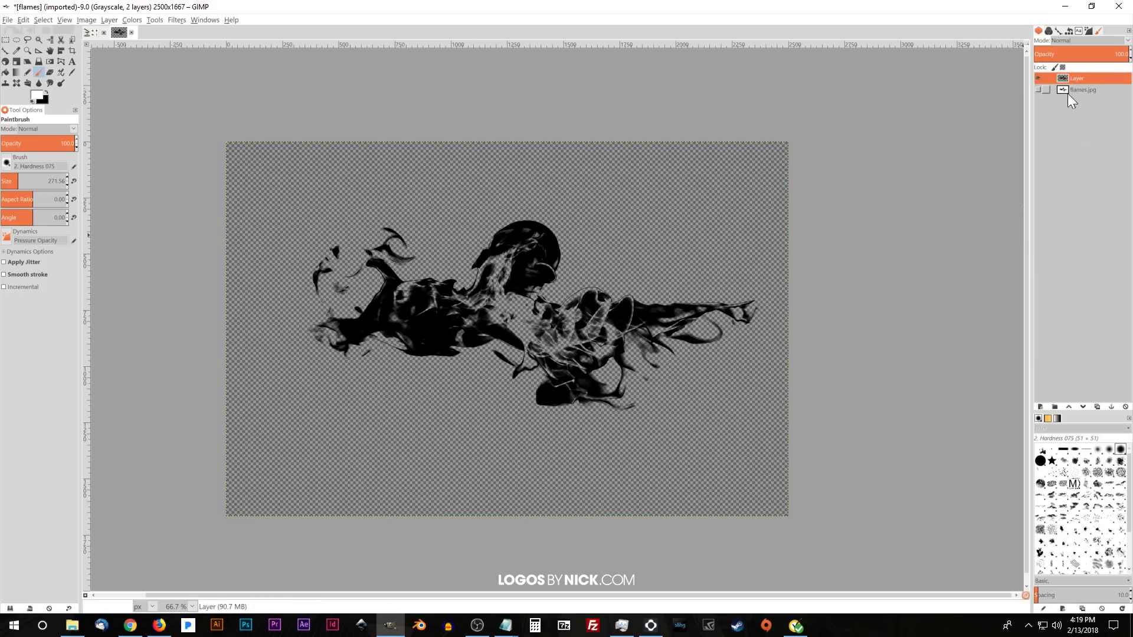
left_click(1084, 91)
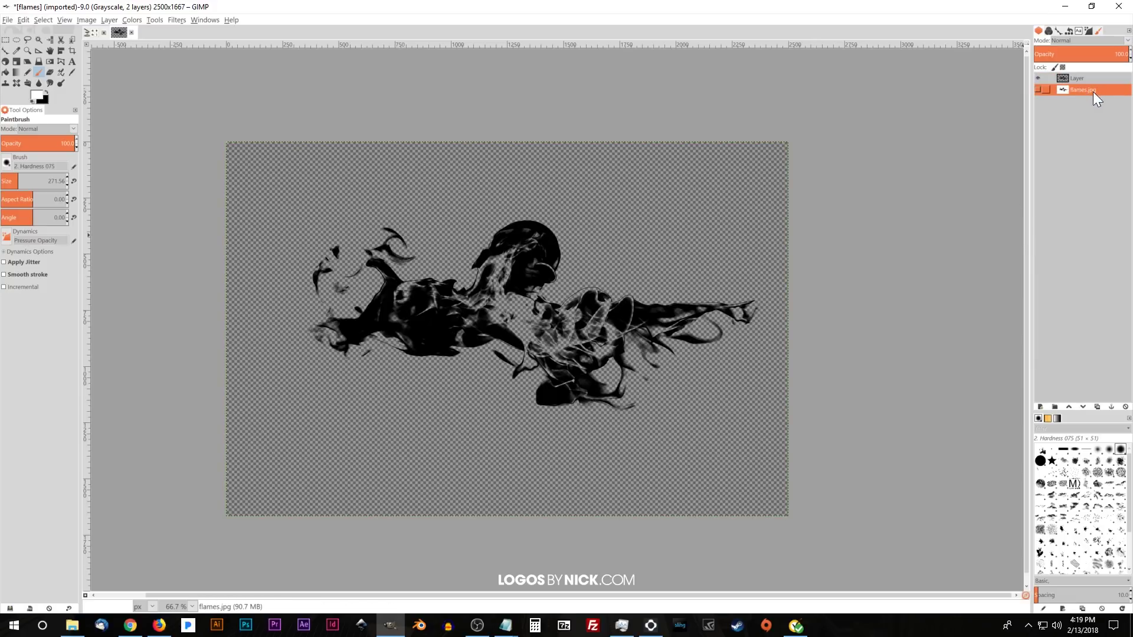
left_click(1125, 408)
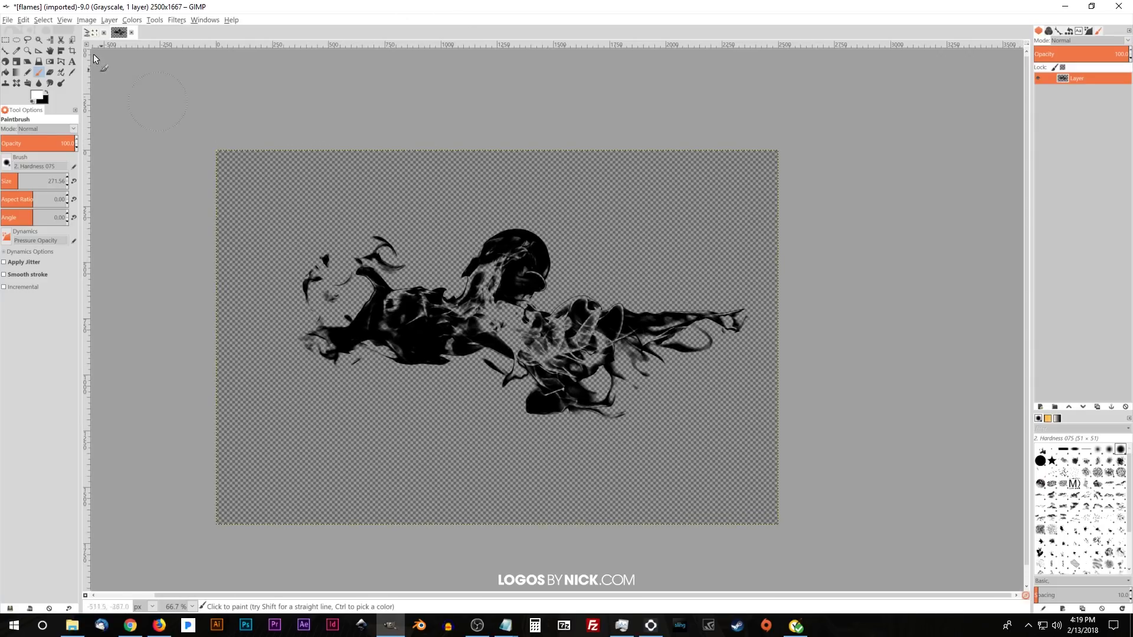
Rotate the image 90° counter-clockwise into a 1667x2500 portrait
left_click(81, 22)
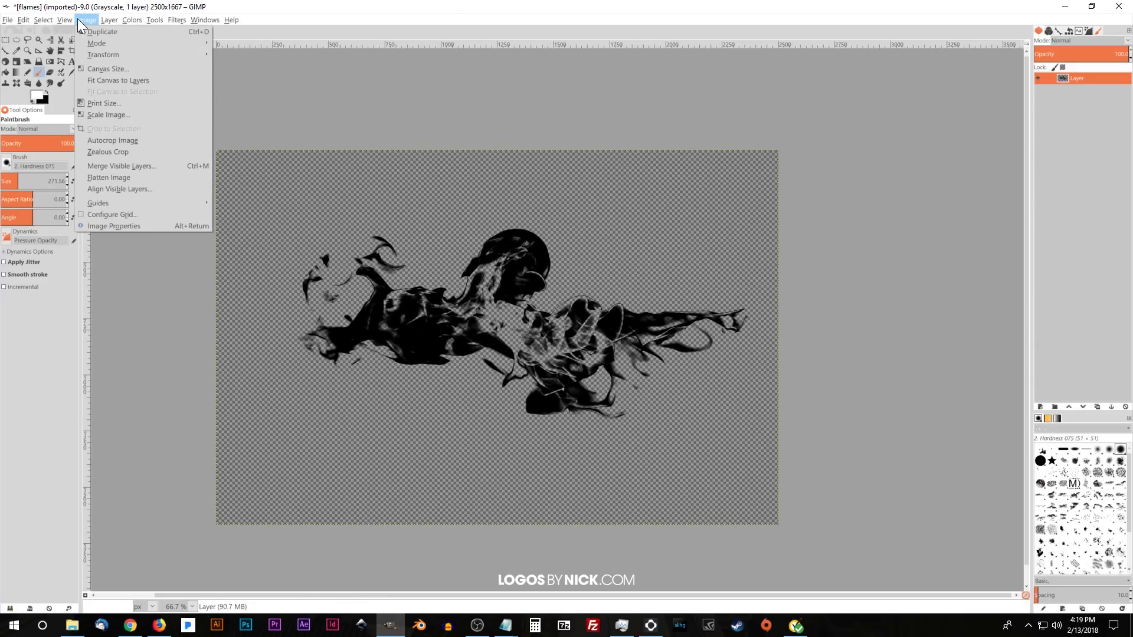
mouse_move(125, 57)
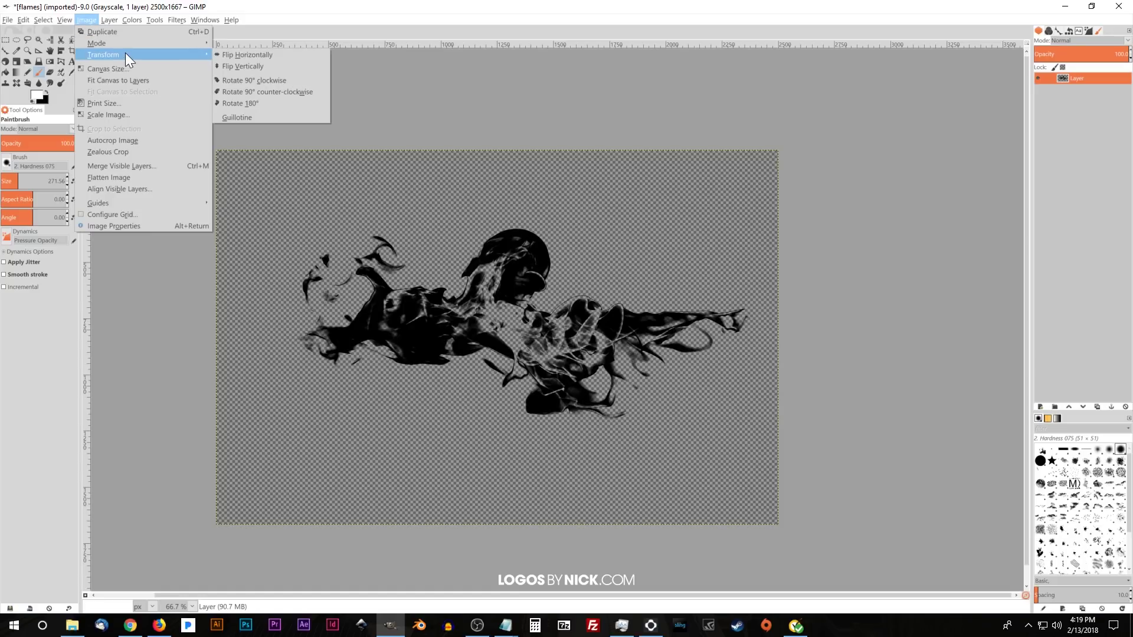
left_click(257, 94)
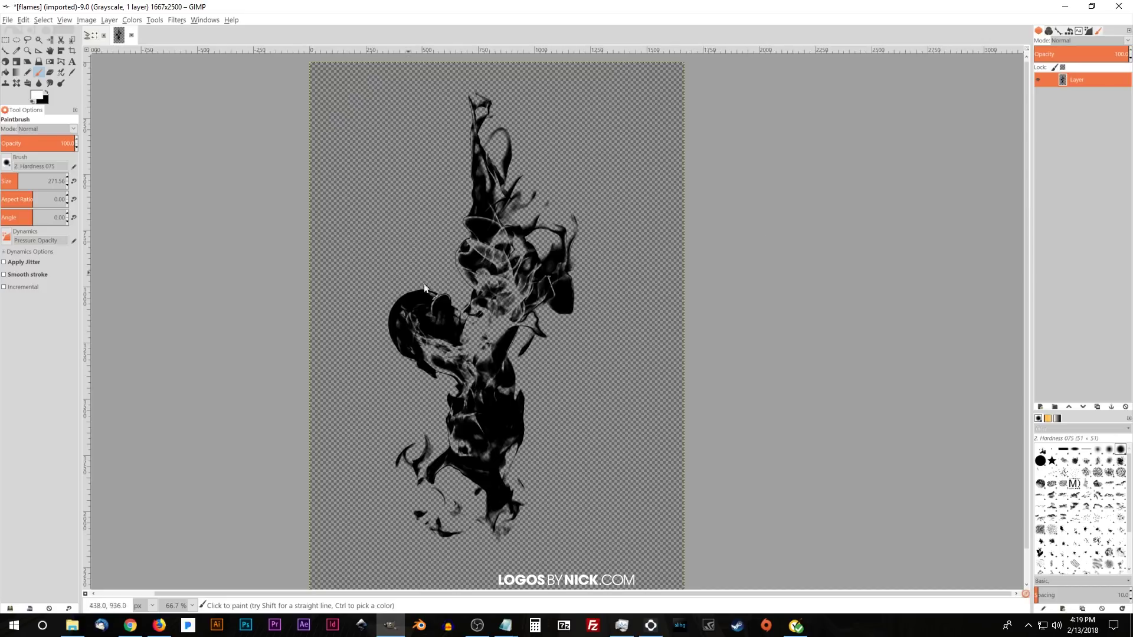
scroll(524, 278, "down", 1)
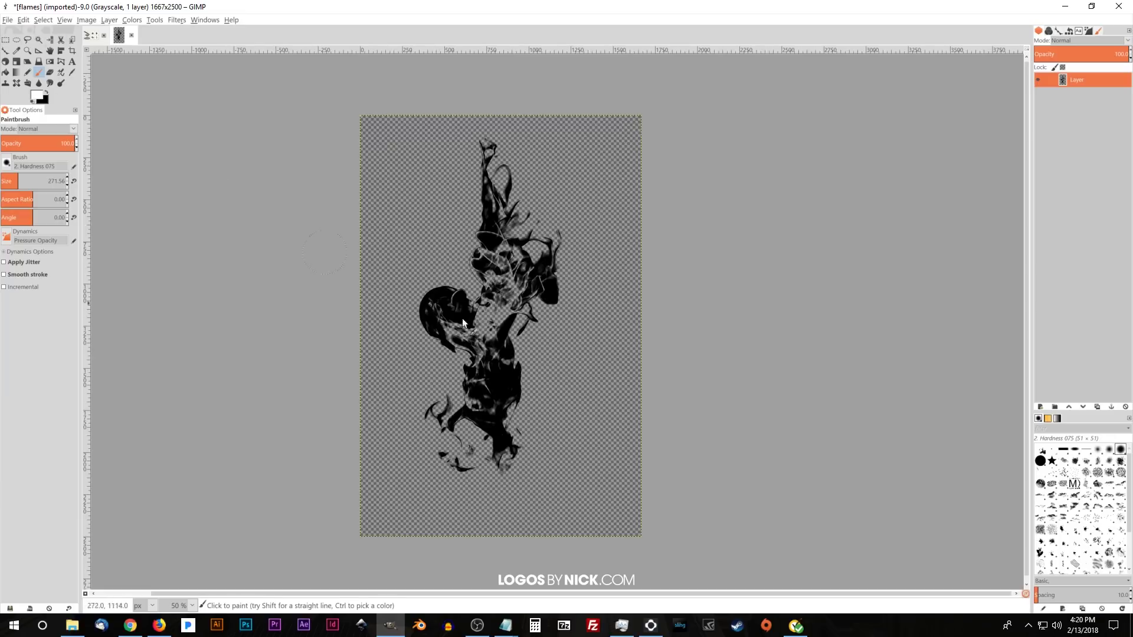
Crop the canvas tightly around the upright flame silhouette to 950x2050
left_click(73, 49)
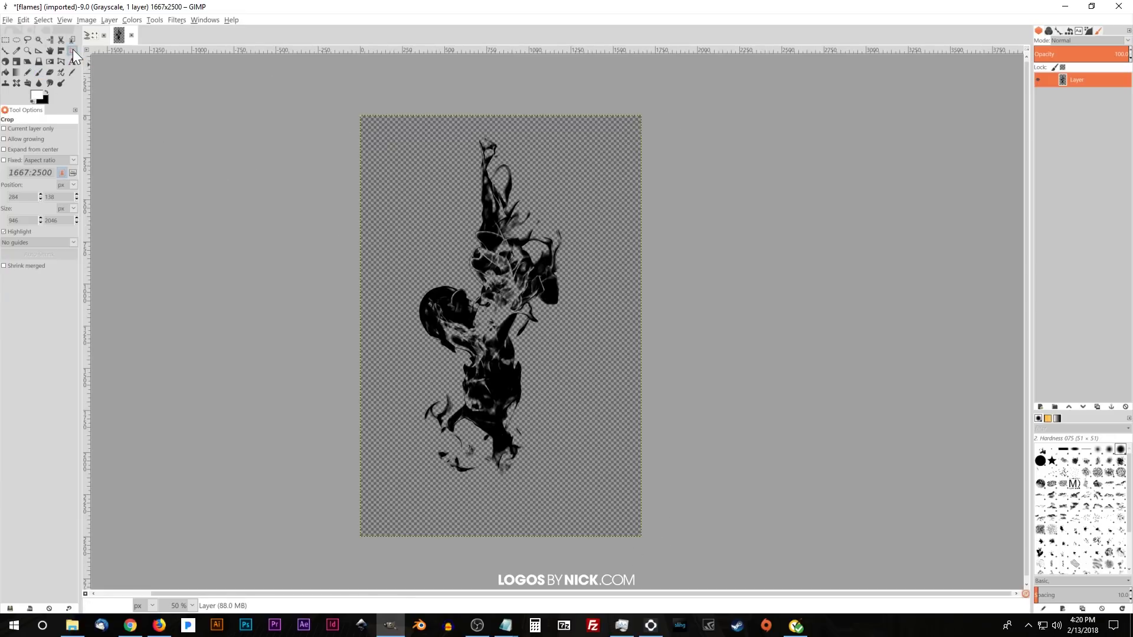
left_click_drag(406, 134, 570, 484)
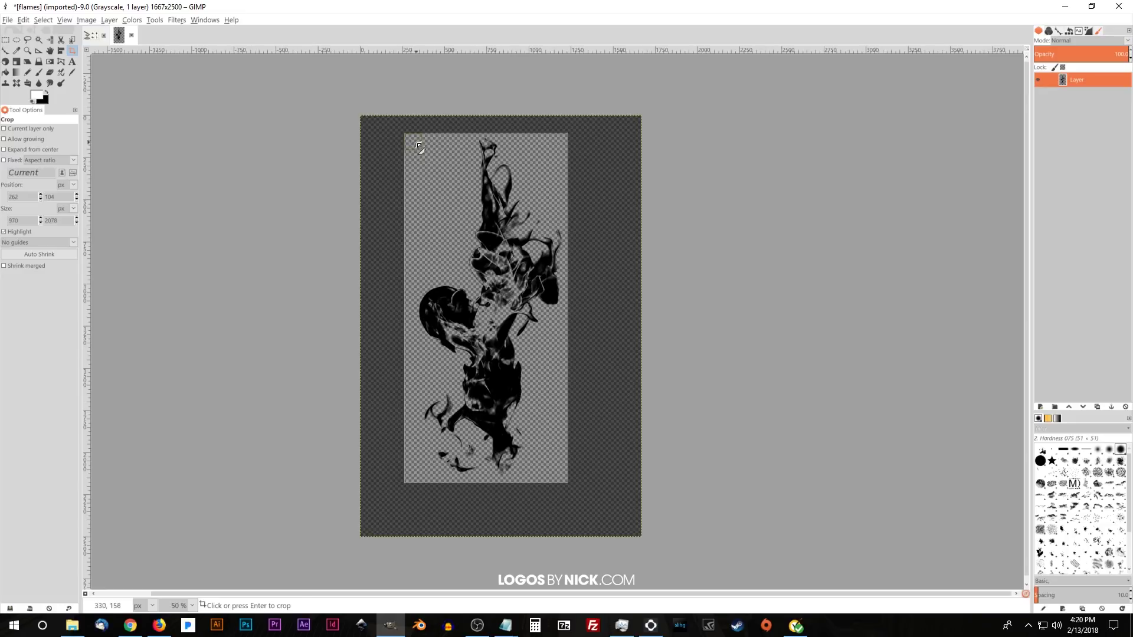
left_click_drag(420, 144, 419, 147)
left_click_drag(566, 484, 559, 472)
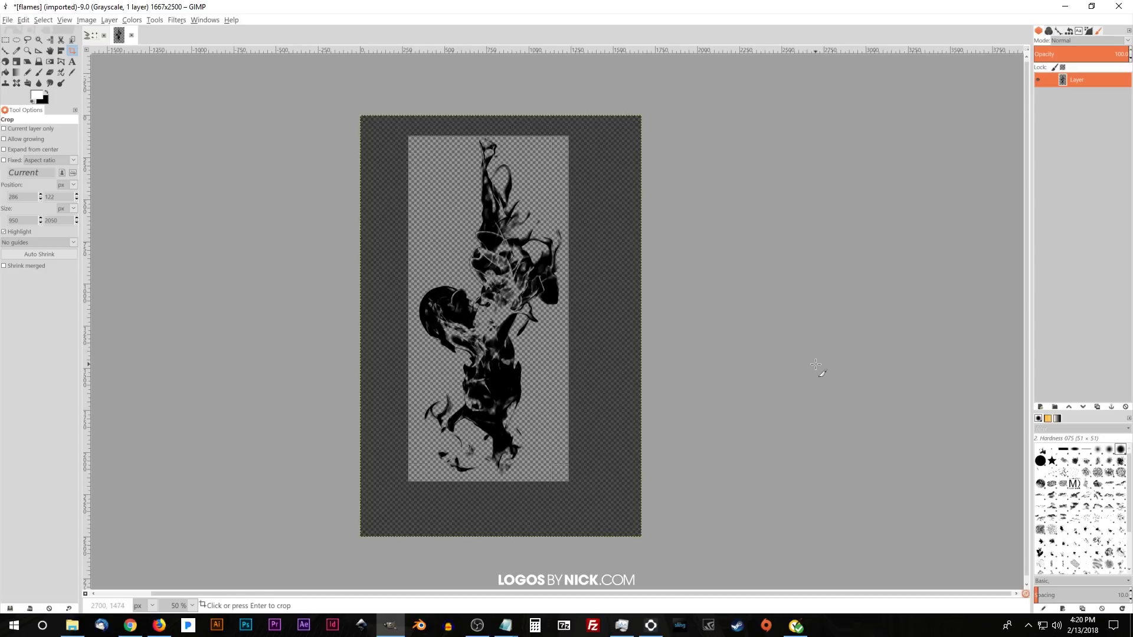
key("Return")
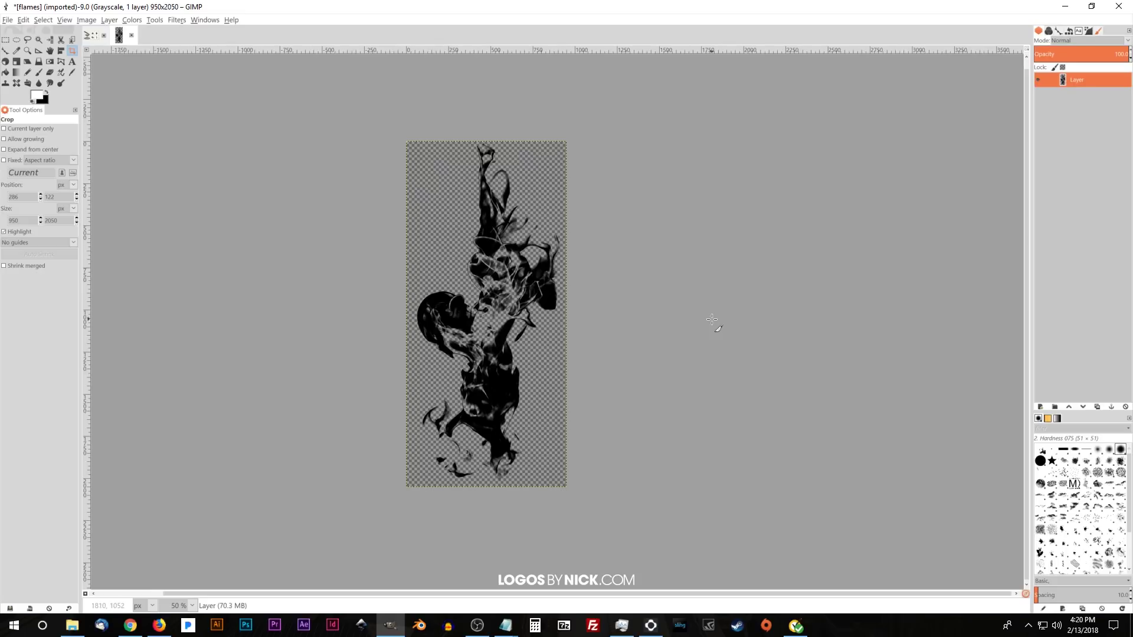
Export the image to the Desktop as flames.gbr, confirming the brush options with spacing 10
left_click(8, 19)
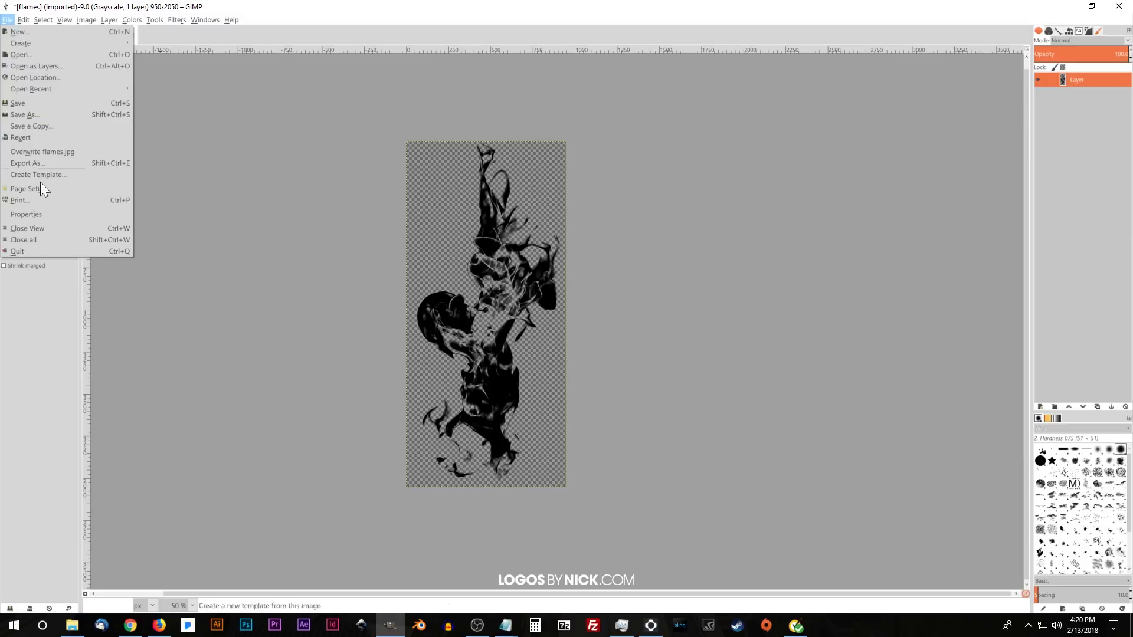
left_click(44, 161)
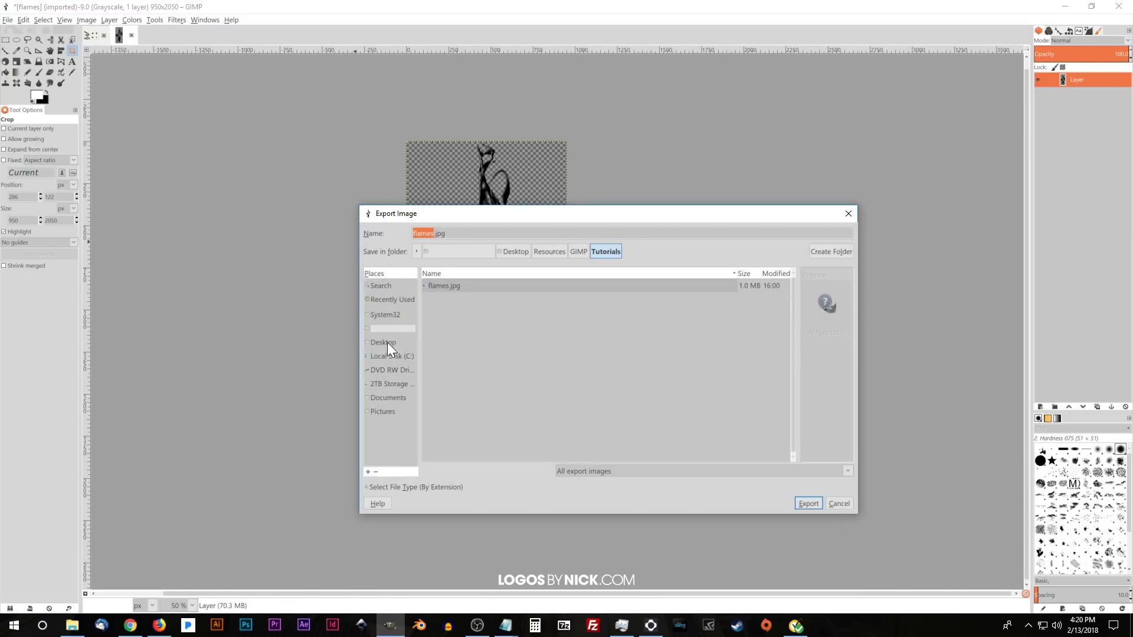
left_click(388, 344)
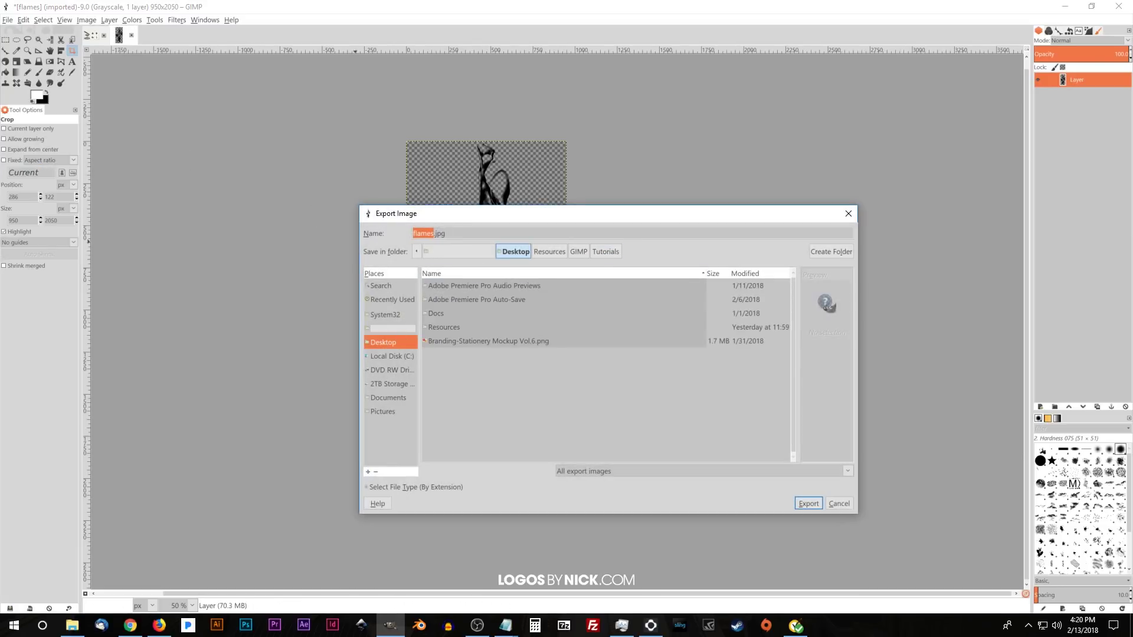
left_click(446, 233)
left_click_drag(445, 233, 402, 234)
type("flames.gbr")
left_click(806, 502)
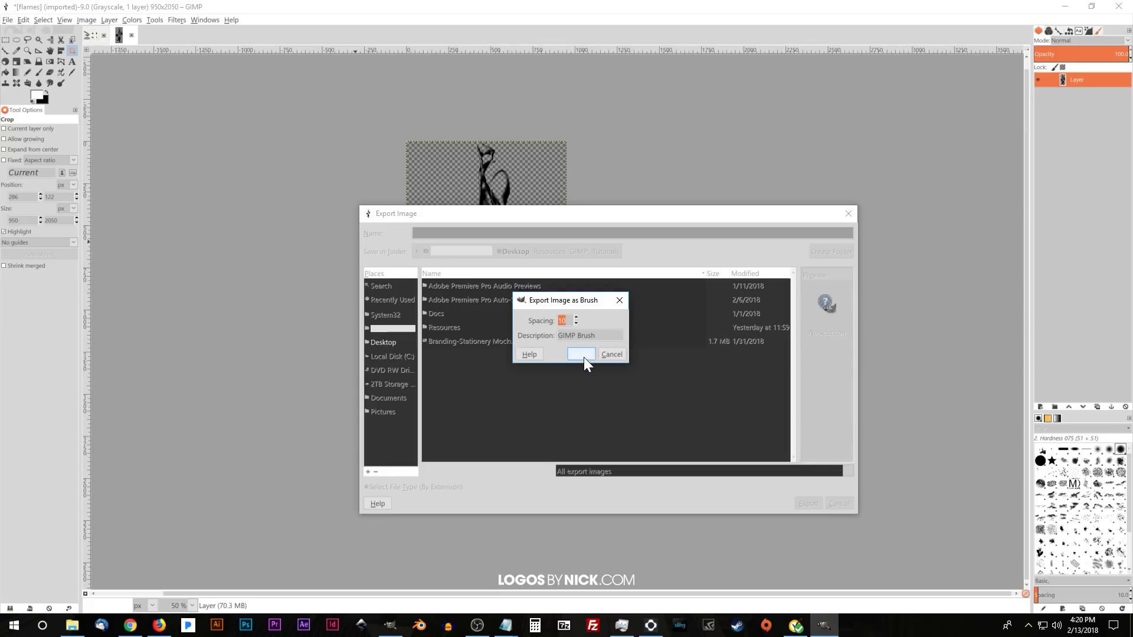
left_click(581, 354)
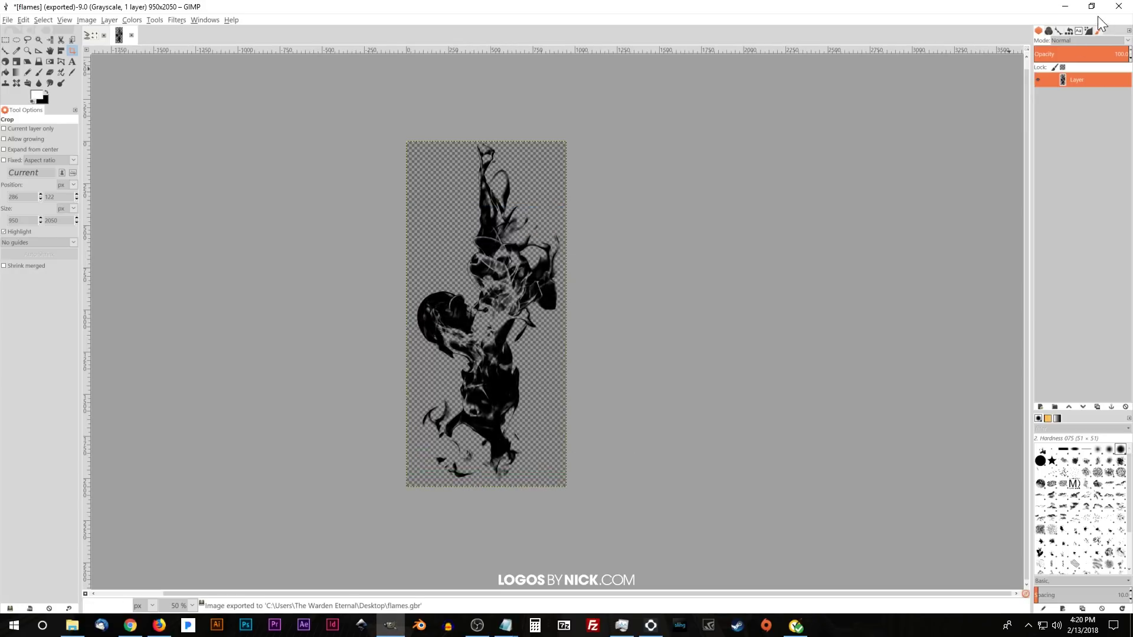
Minimize GIMP and reposition the File Explorer window
left_click(1067, 9)
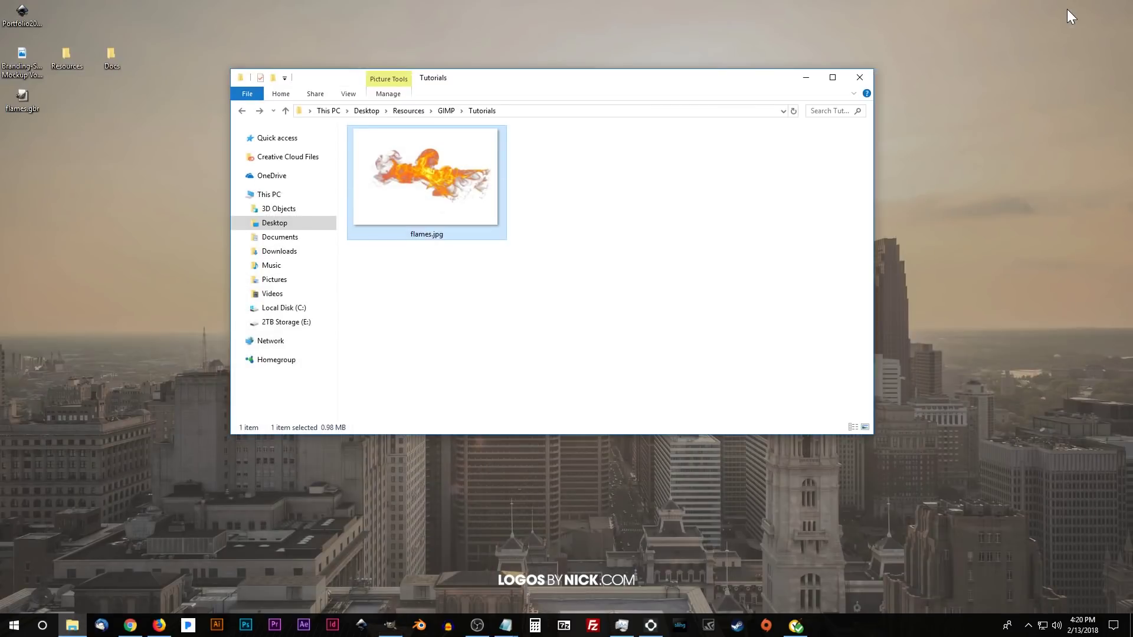
left_click_drag(638, 75, 712, 79)
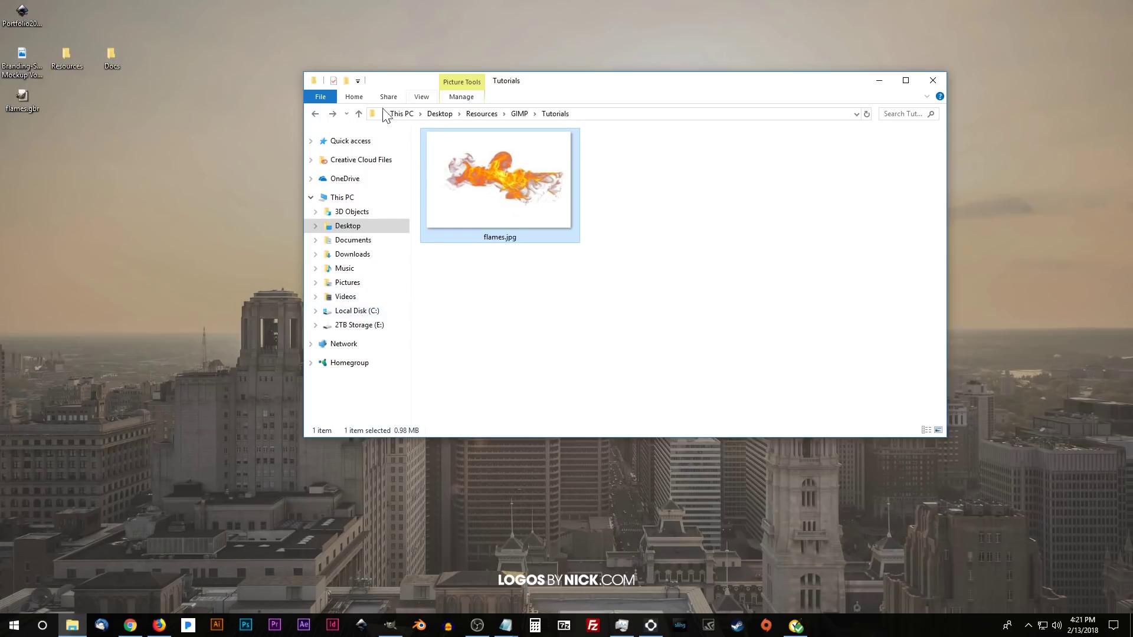
left_click_drag(570, 84, 555, 77)
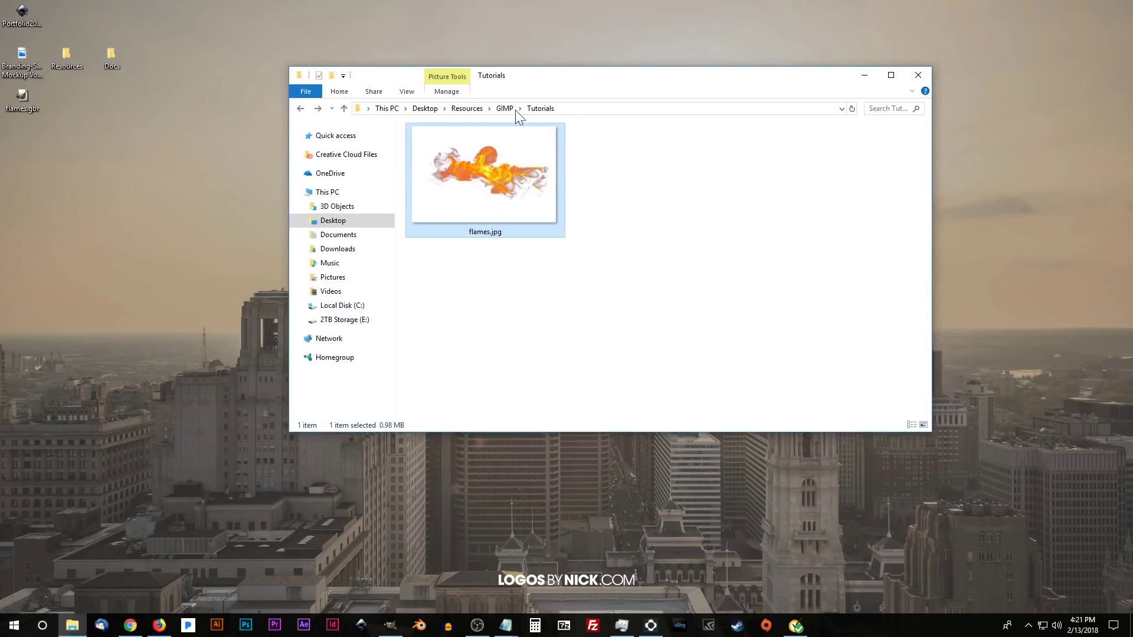
Browse from Local Disk (C:) through Program Files\GIMP 2\share\gimp\2.0 into brushes
left_click(334, 308)
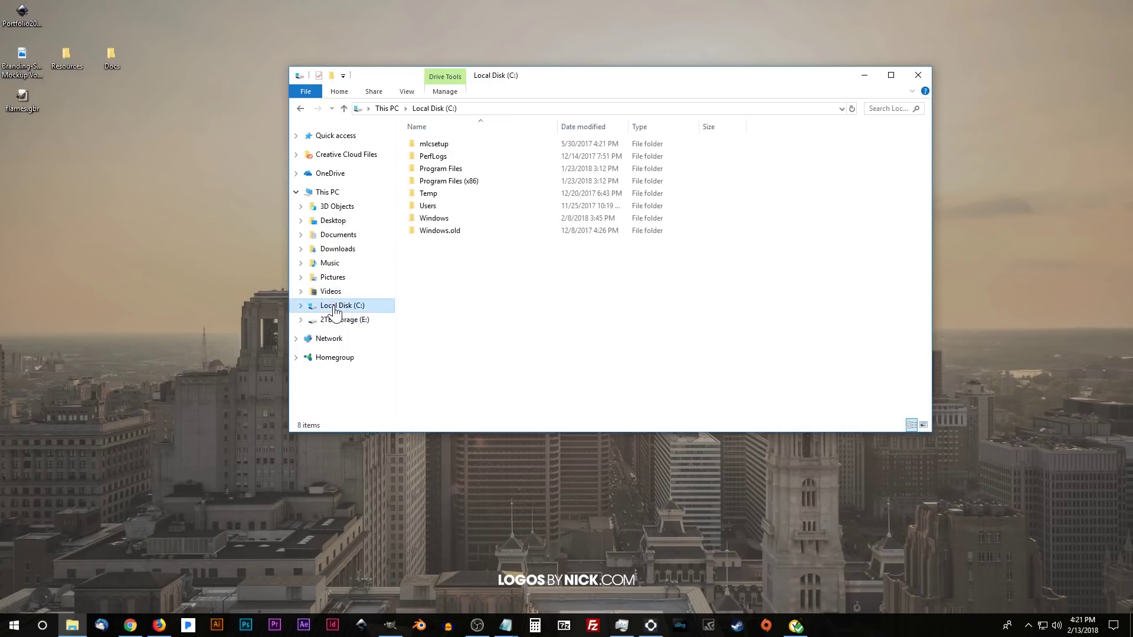
double_click(452, 172)
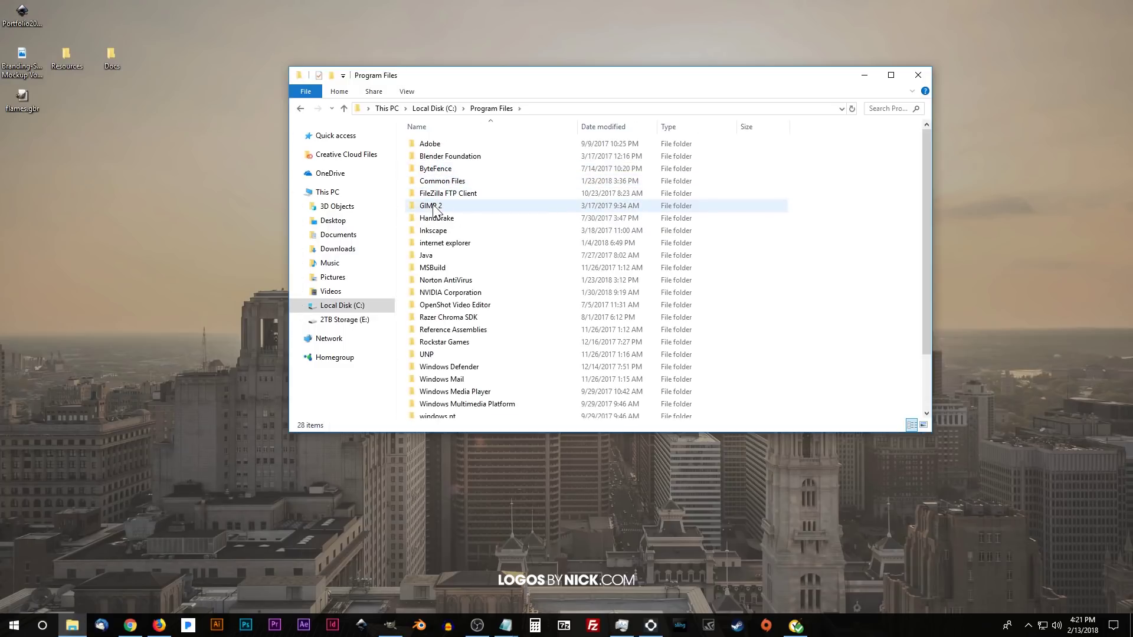
double_click(433, 207)
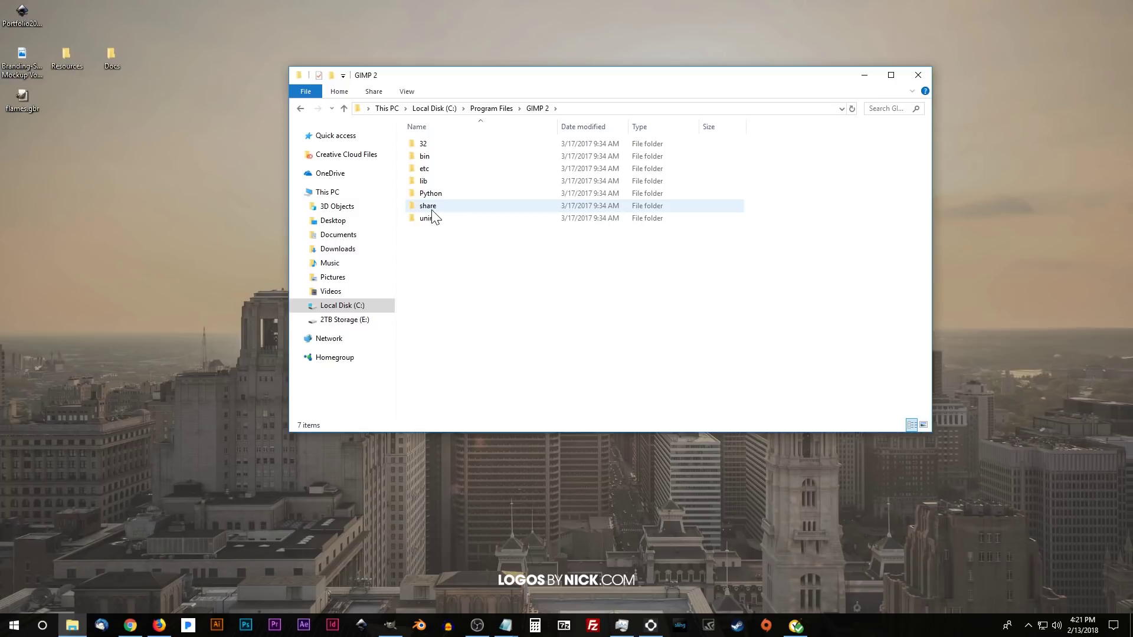
double_click(429, 210)
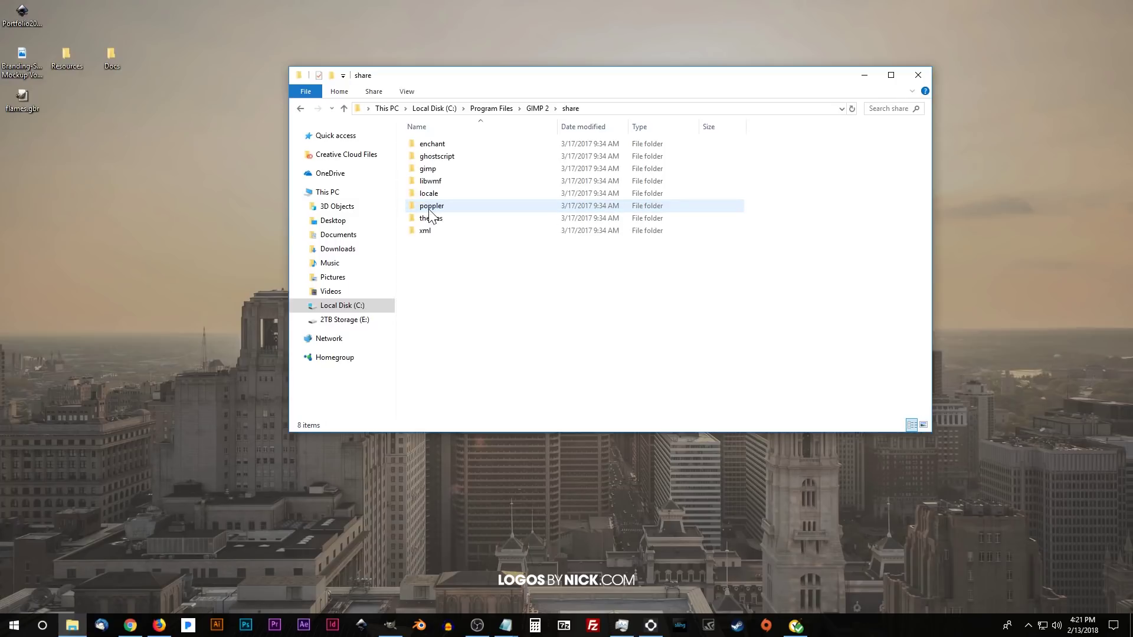
double_click(428, 169)
double_click(425, 144)
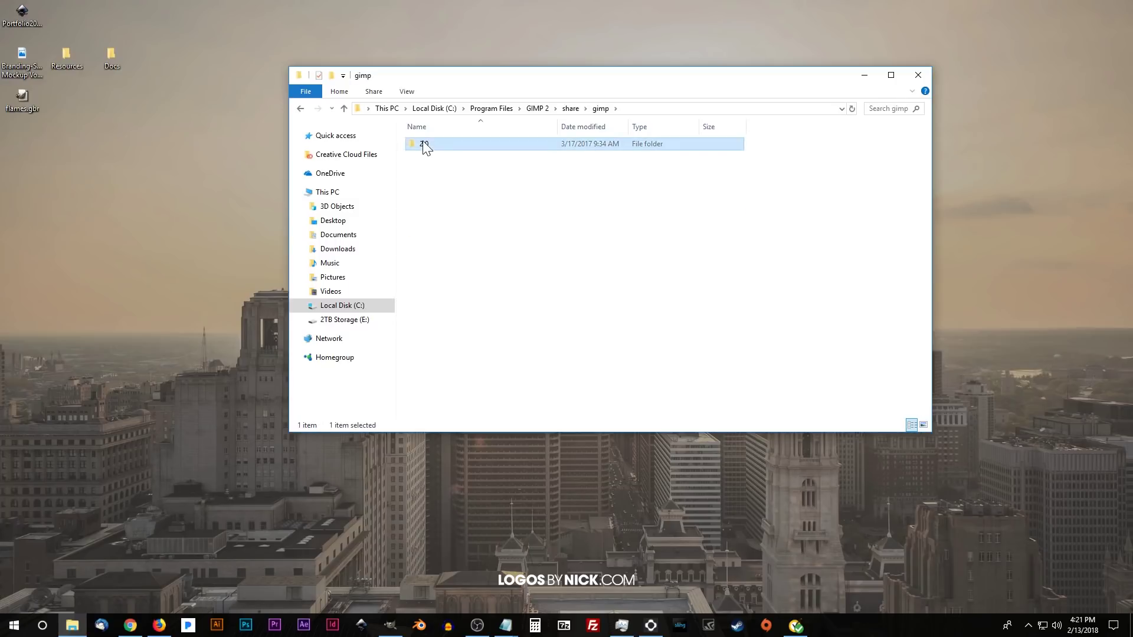
double_click(432, 145)
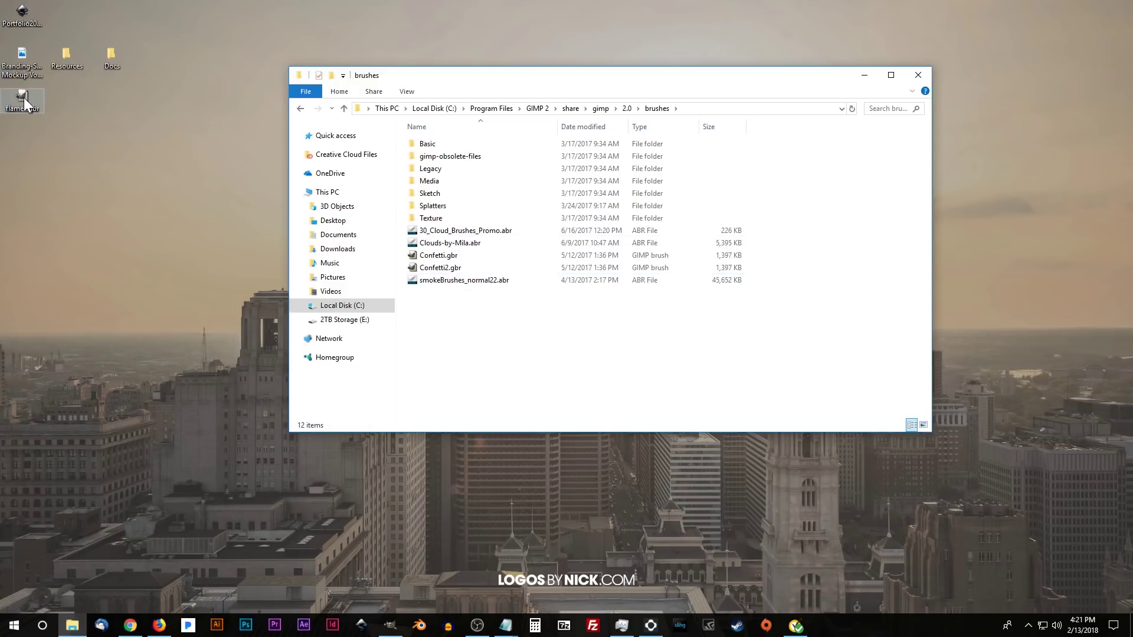
Move flames.gbr from the Desktop into brushes, approving administrator access, then return to GIMP
mouse_move(30, 93)
left_mouse_down()
mouse_move(114, 234)
mouse_move(398, 314)
mouse_move(477, 320)
left_mouse_up()
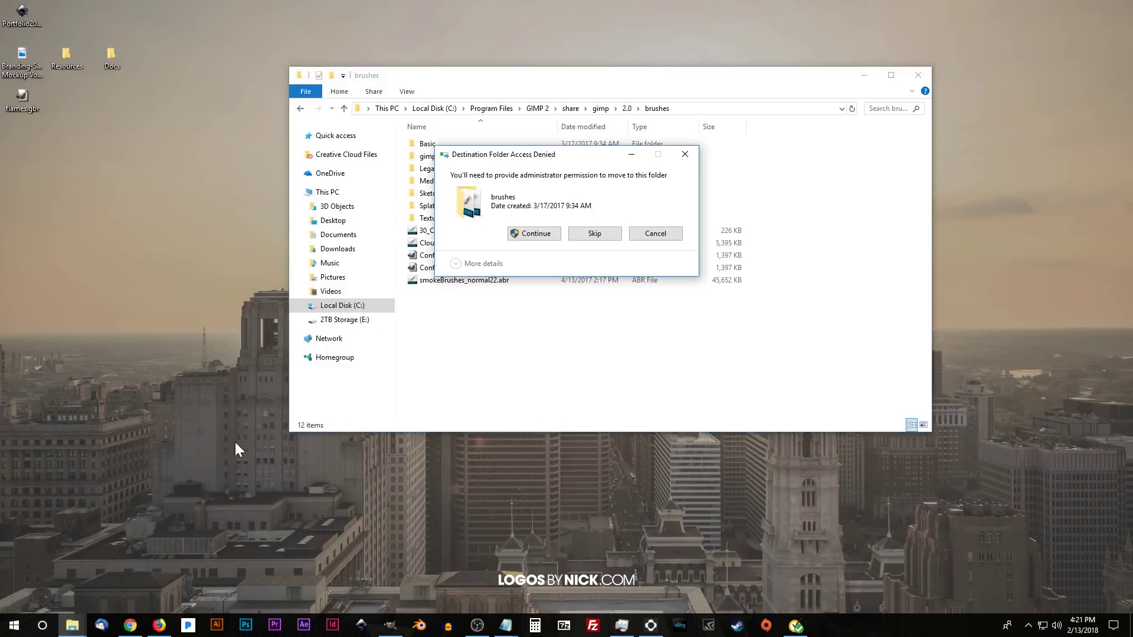
left_click(535, 234)
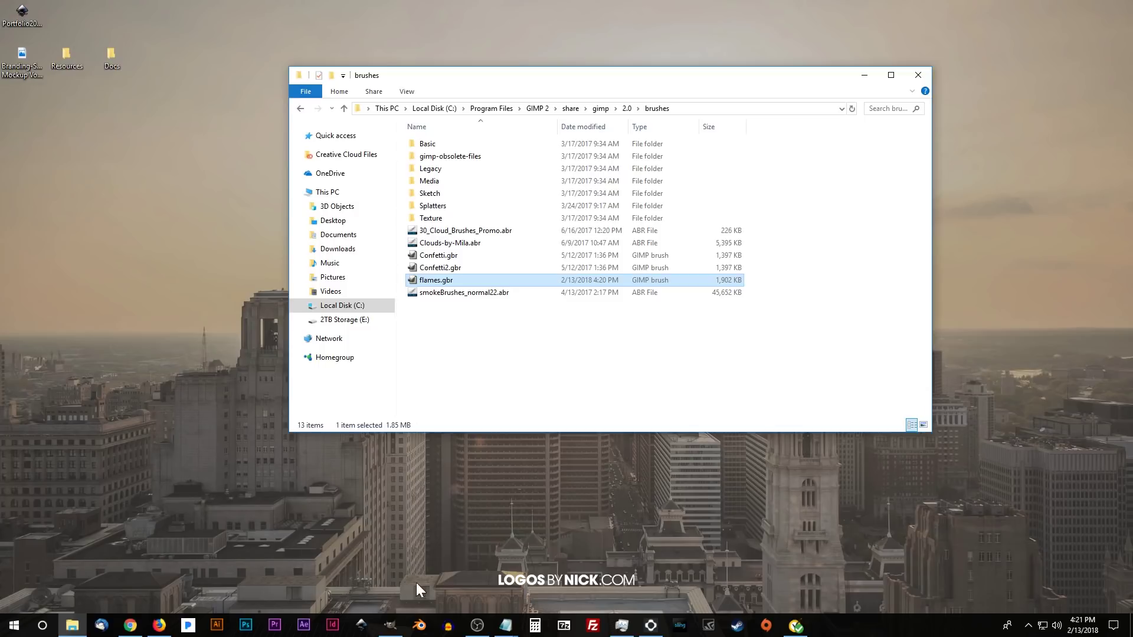
left_click(390, 626)
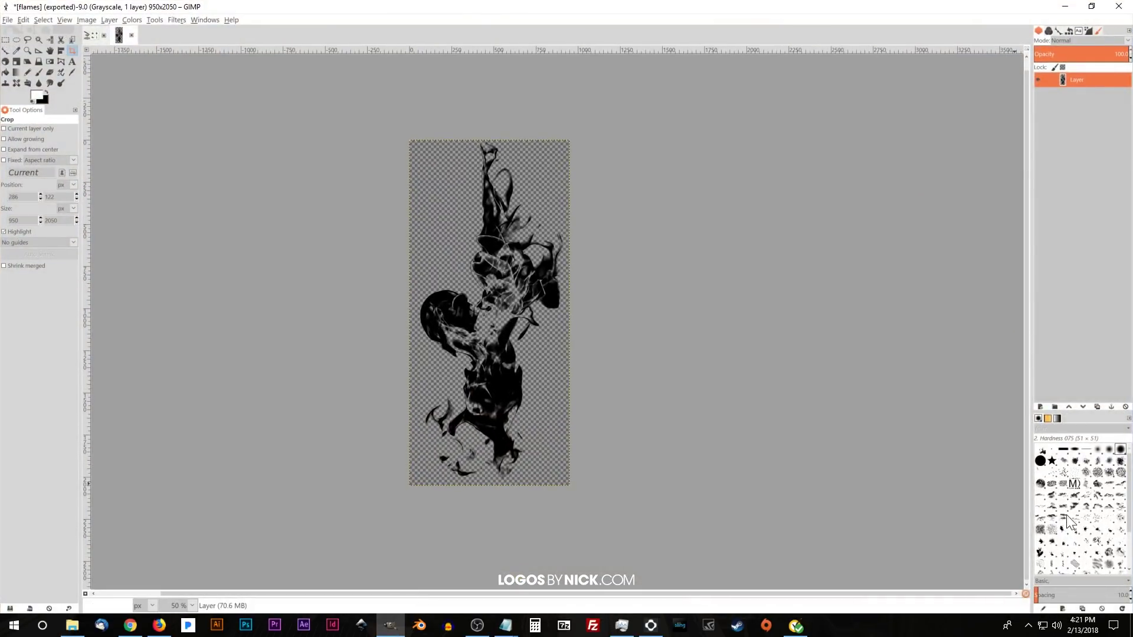
Refresh the brushes list and create a new image from the 1024x768 template
left_click(1121, 614)
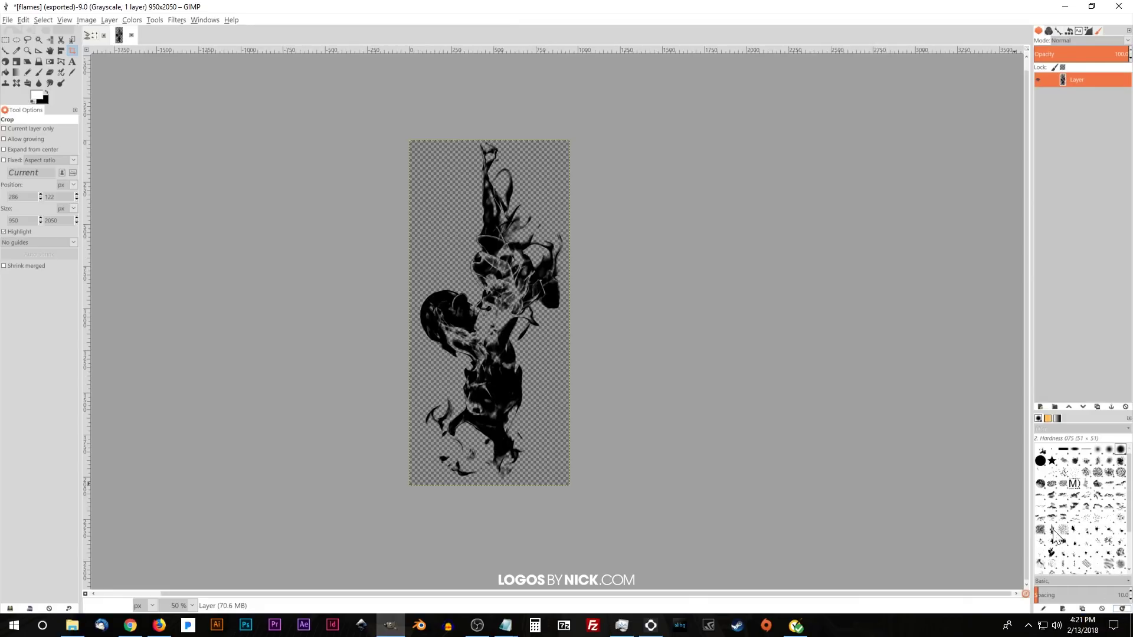
left_click(12, 20)
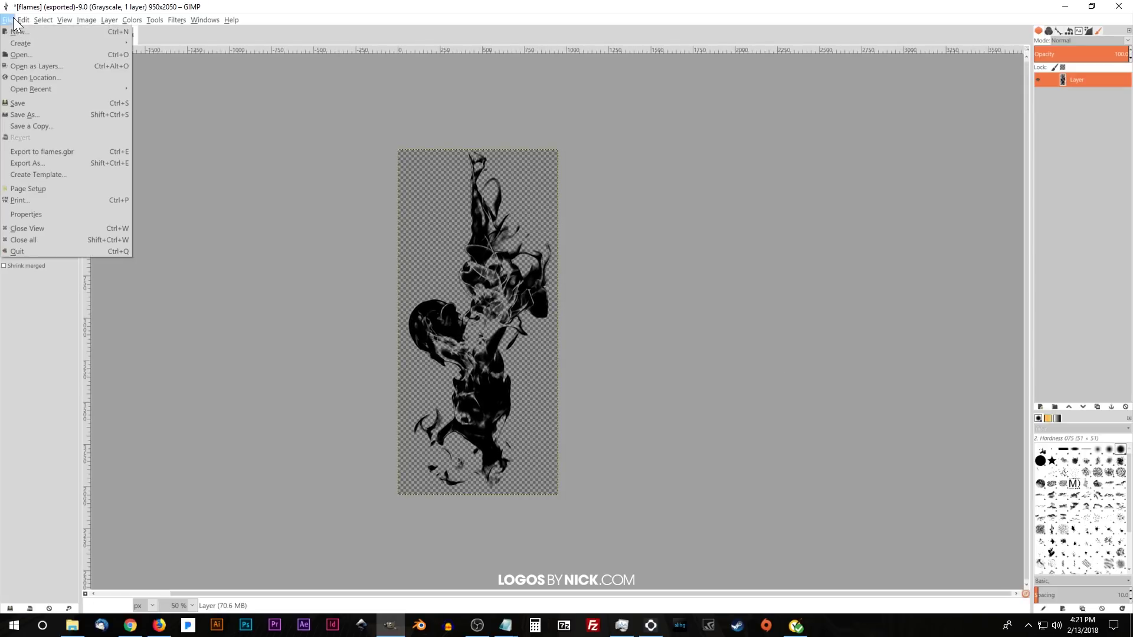
left_click(18, 32)
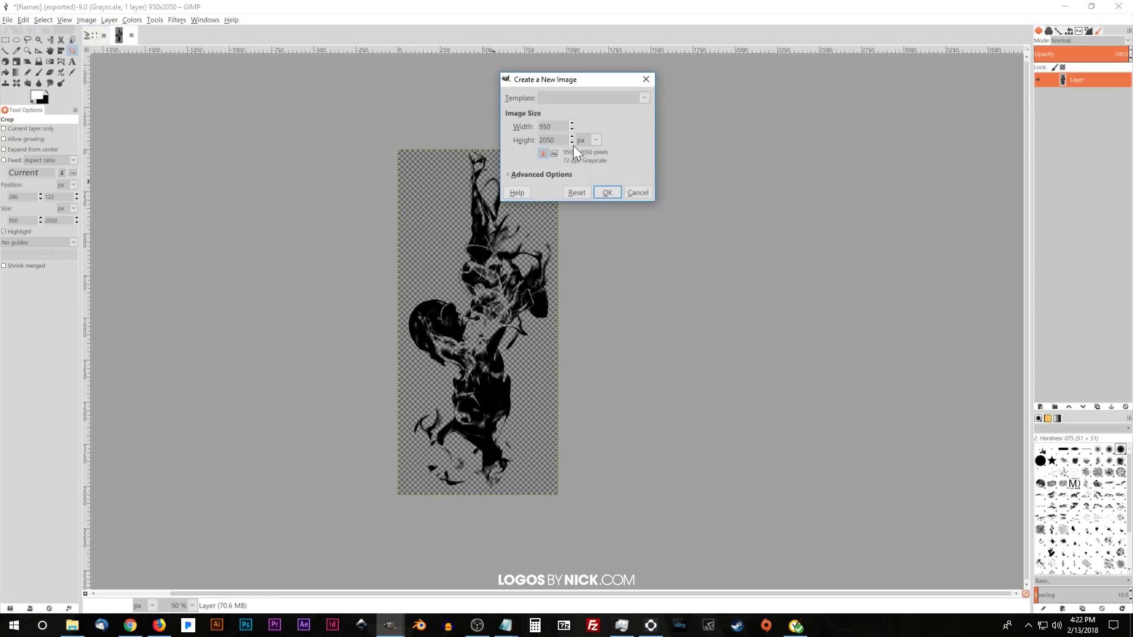
left_click(571, 99)
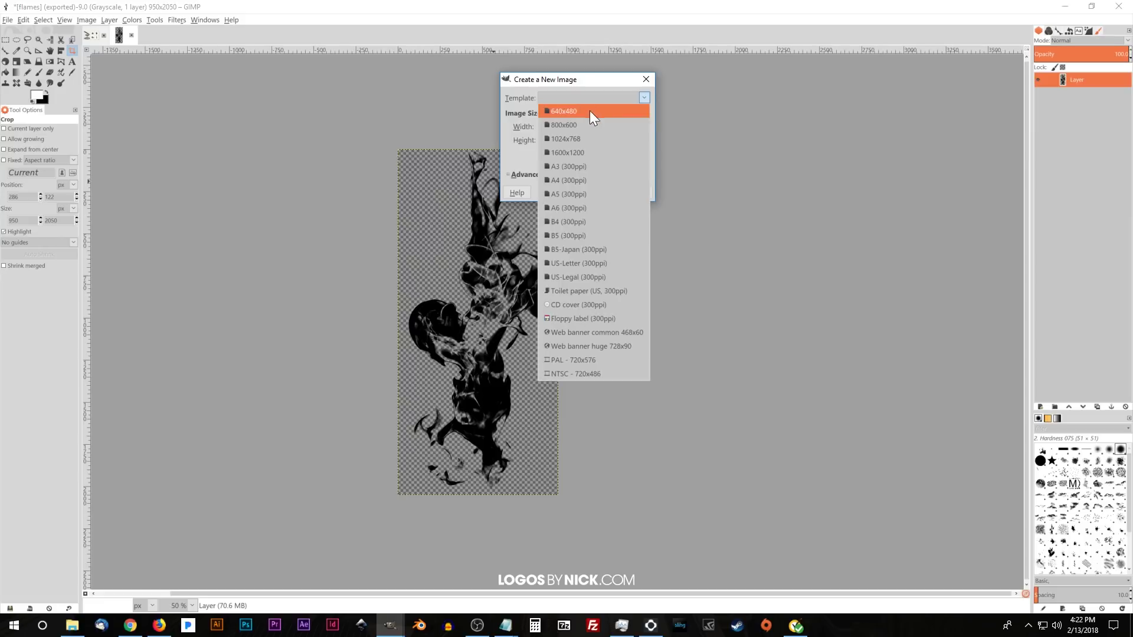
left_click(586, 140)
left_click(606, 191)
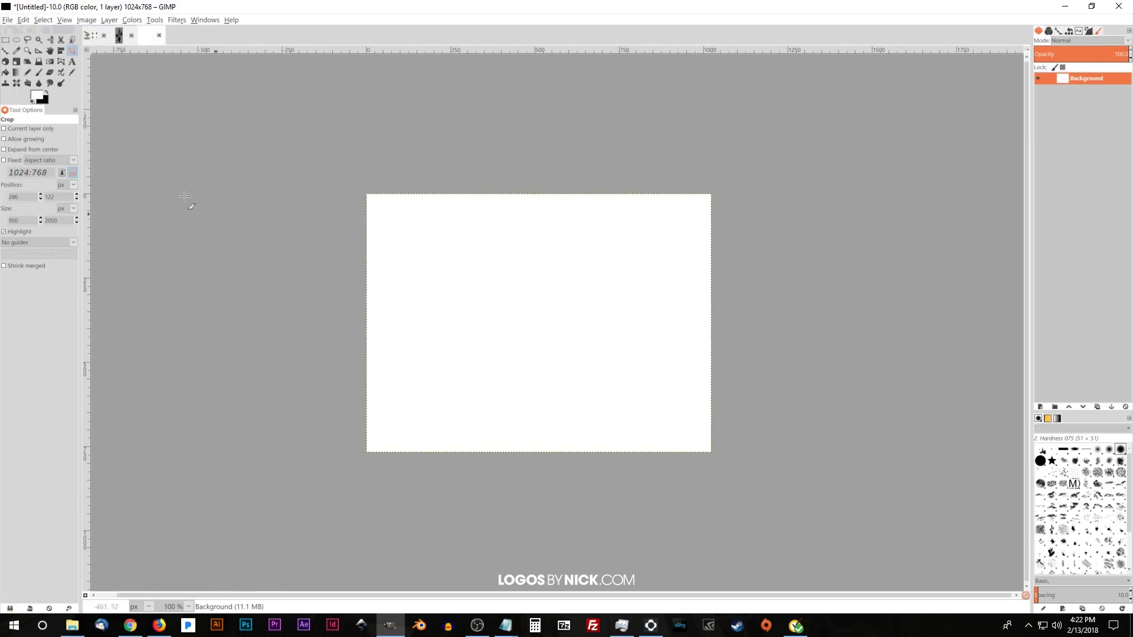
Stamp a red flame near the canvas centre using the flame brush at size ~693
left_click(39, 95)
left_click(353, 184)
left_click(382, 155)
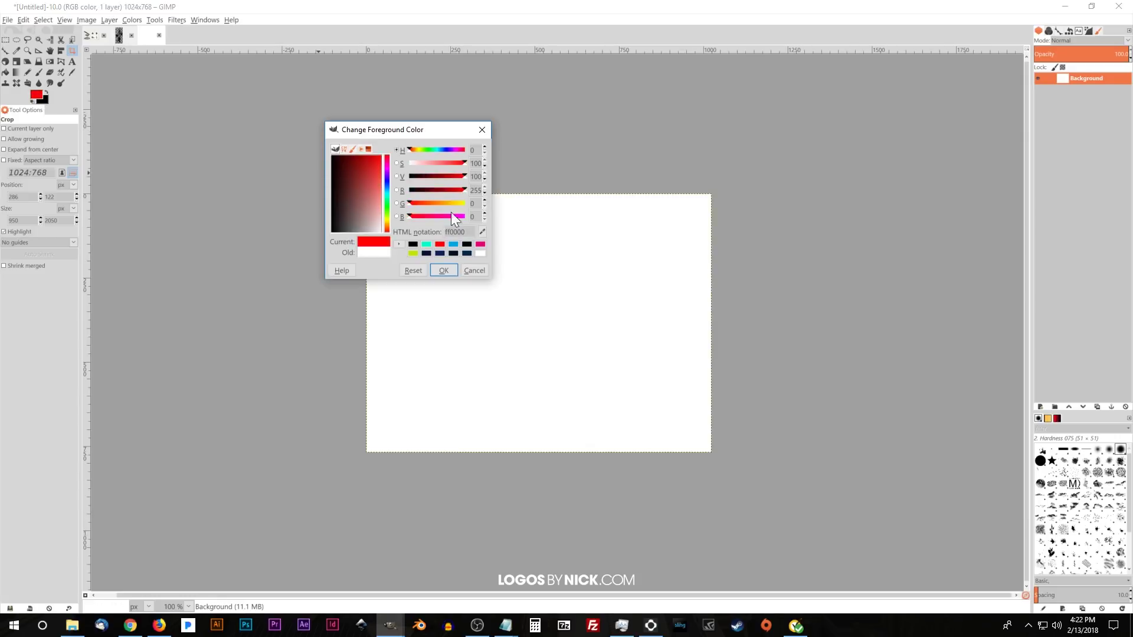
left_click(443, 270)
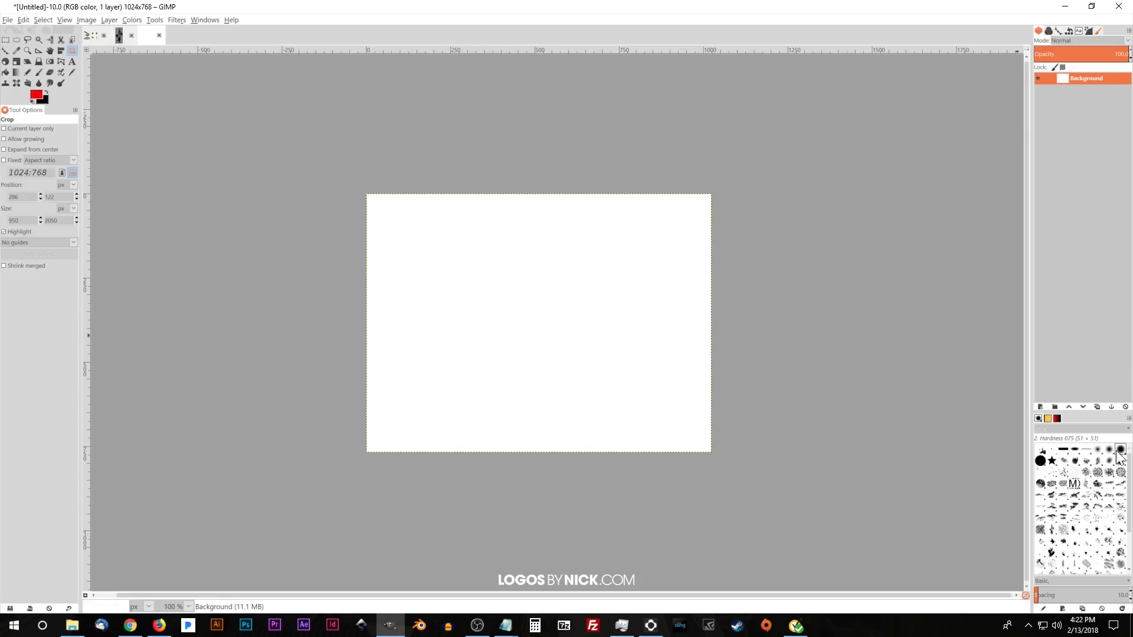
left_click(1052, 529)
left_click(41, 76)
left_click_drag(29, 181, 47, 184)
left_click(507, 310)
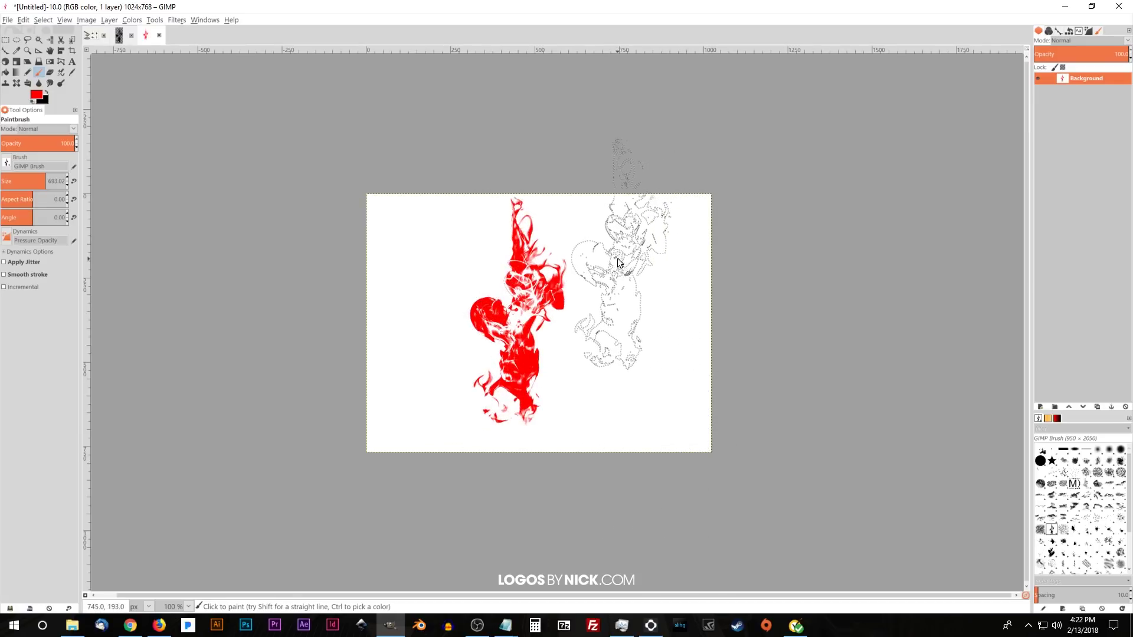
Stamp a turquoise flame to the right of the red one
left_click(36, 95)
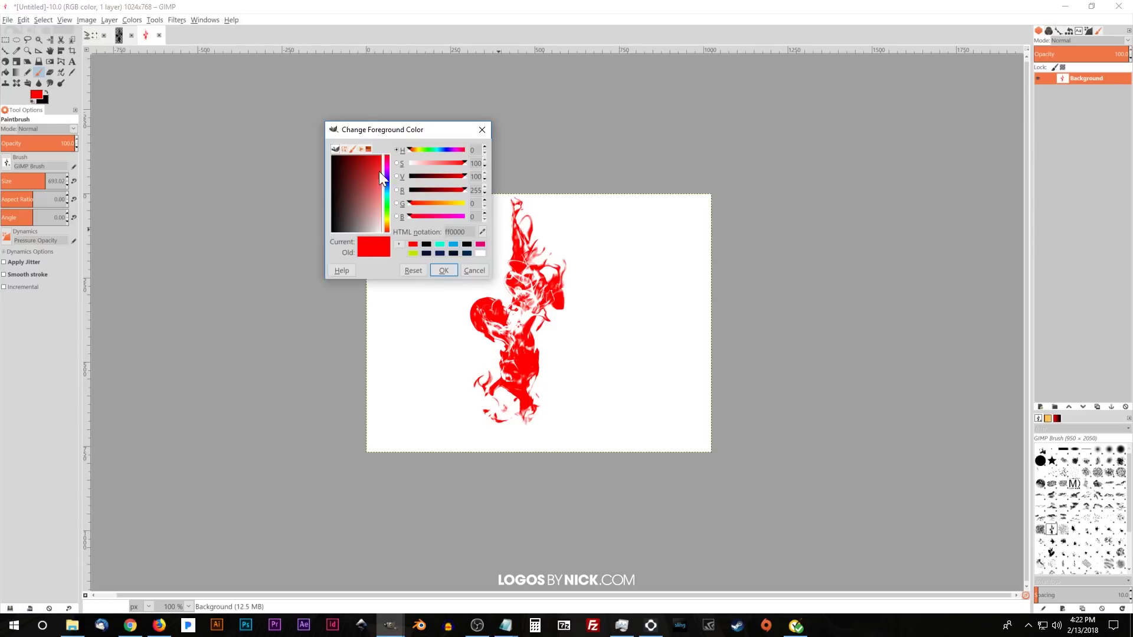
left_click(387, 190)
left_click(444, 270)
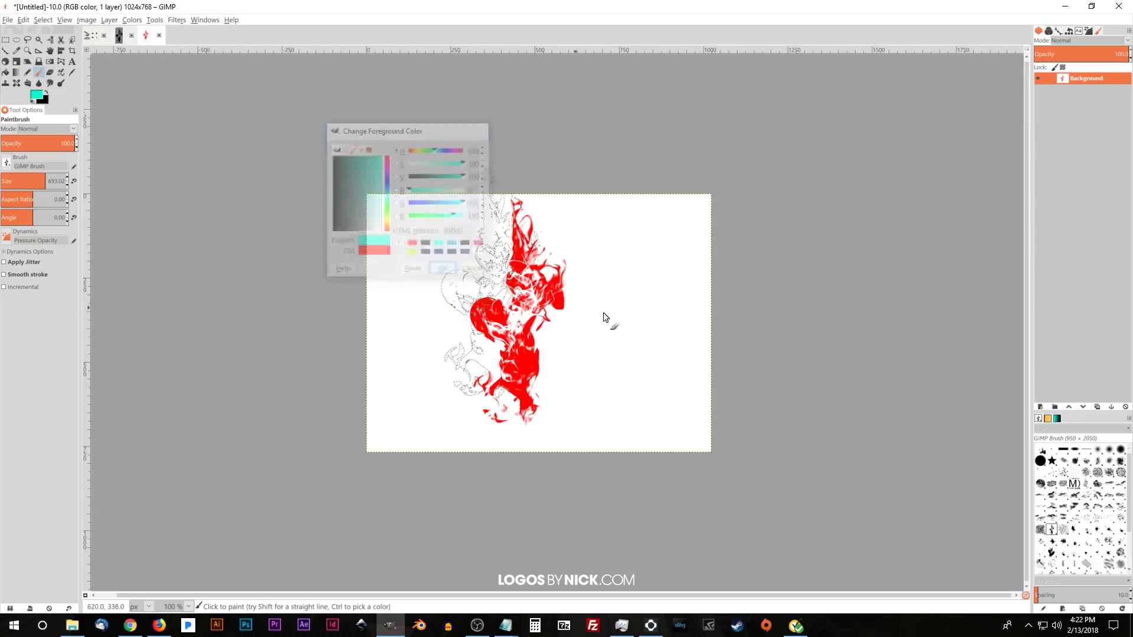
left_click(619, 312)
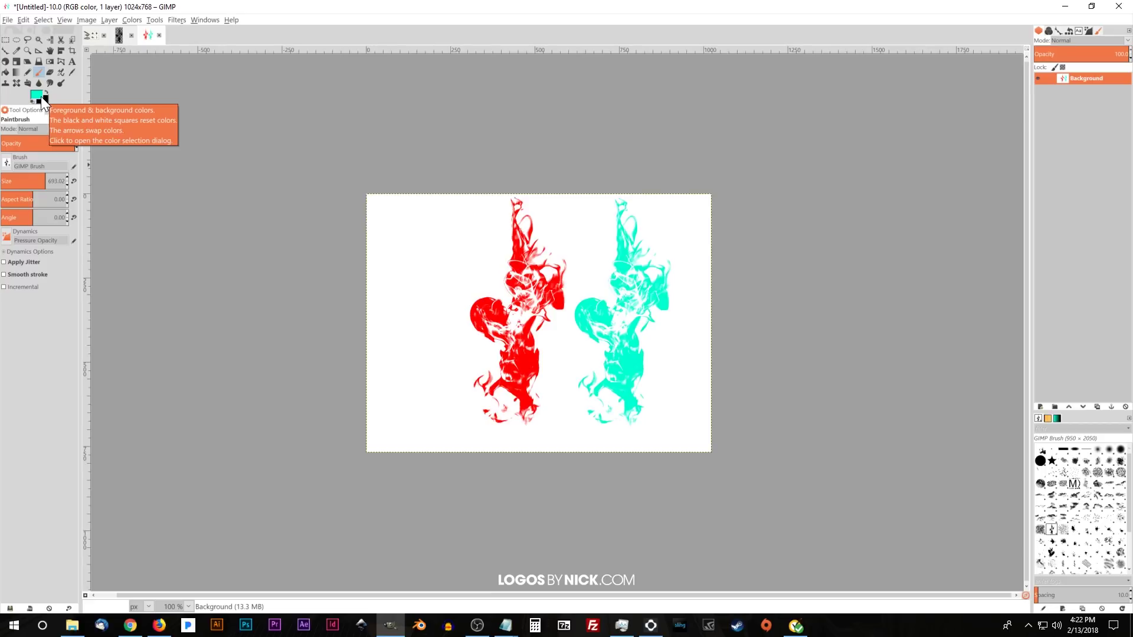